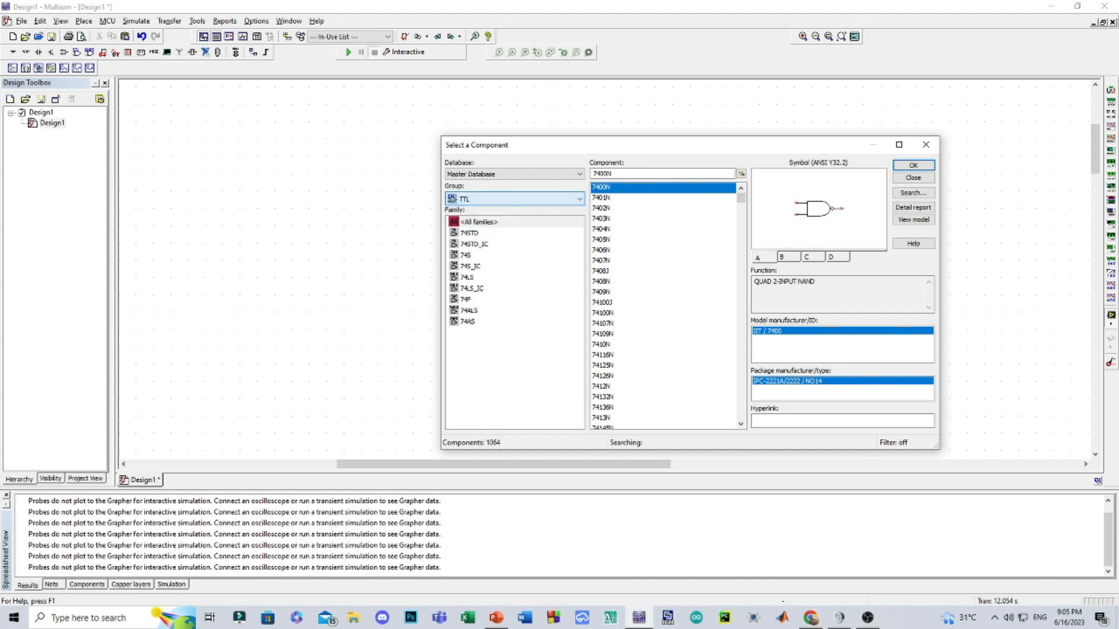
Place an INTERACTIVE_DIGITAL_CONSTANT from the Sources group's DIGITAL_SOURCES family on the input side of the 7400N NAND gate
left_click(524, 199)
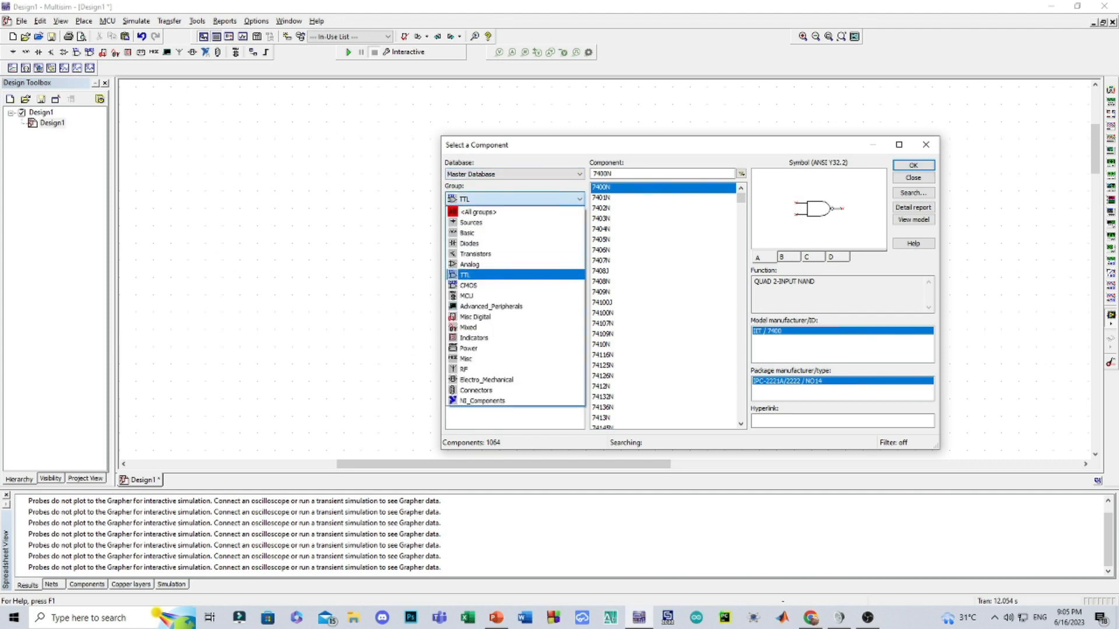
left_click(472, 221)
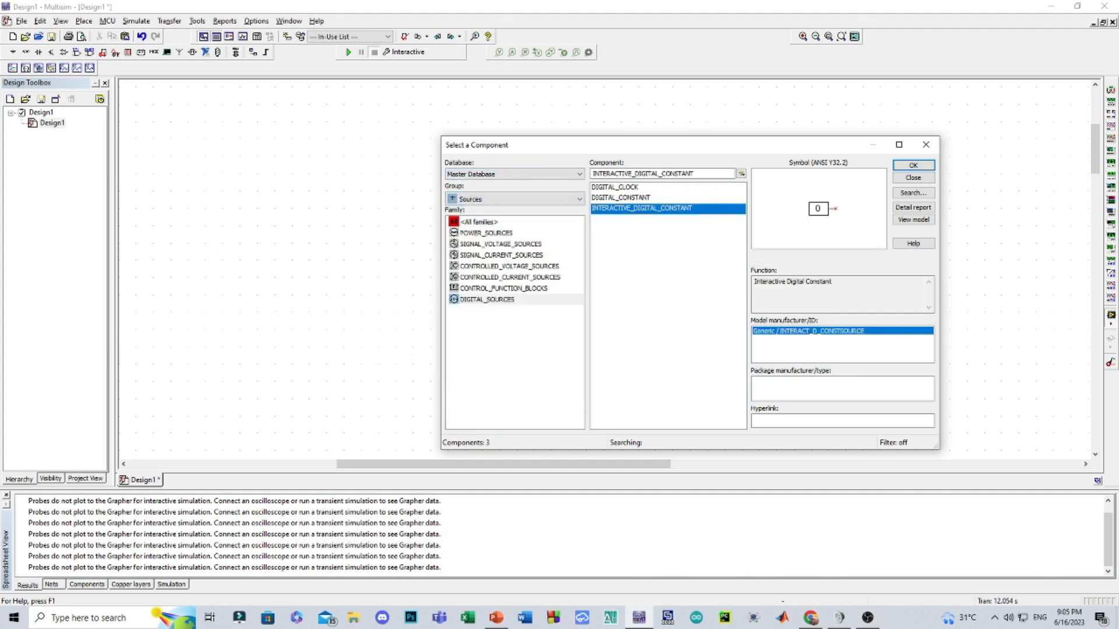
left_click(487, 299)
left_click(913, 166)
left_click(318, 259)
Place an LED_orange from the Diodes group's LED family on the output side of the NAND gate
left_click(524, 199)
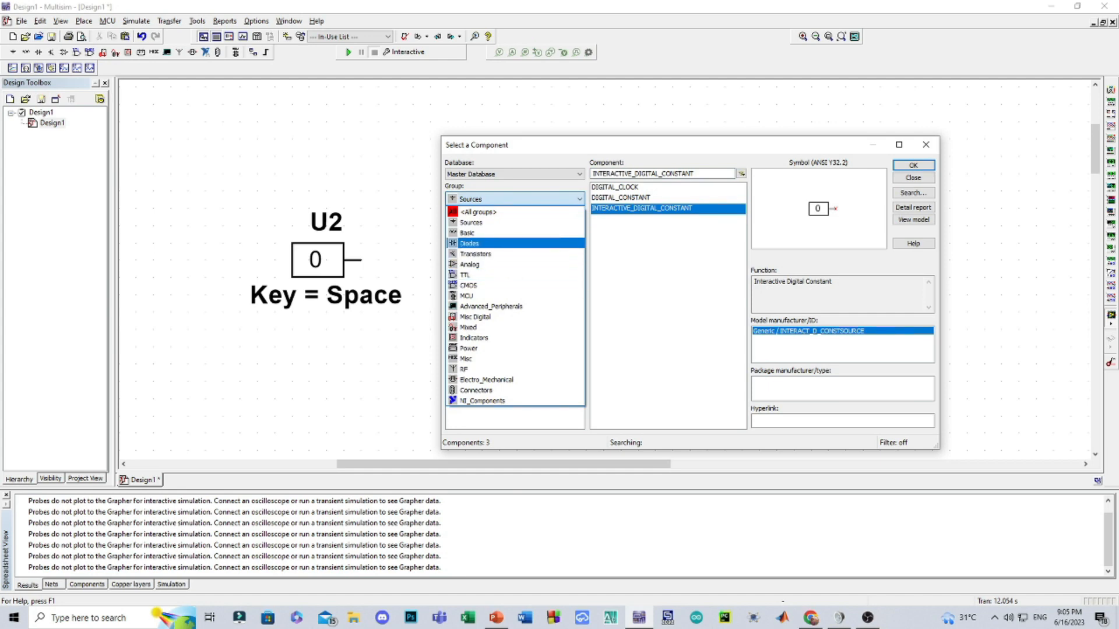
left_click(469, 243)
left_click(466, 278)
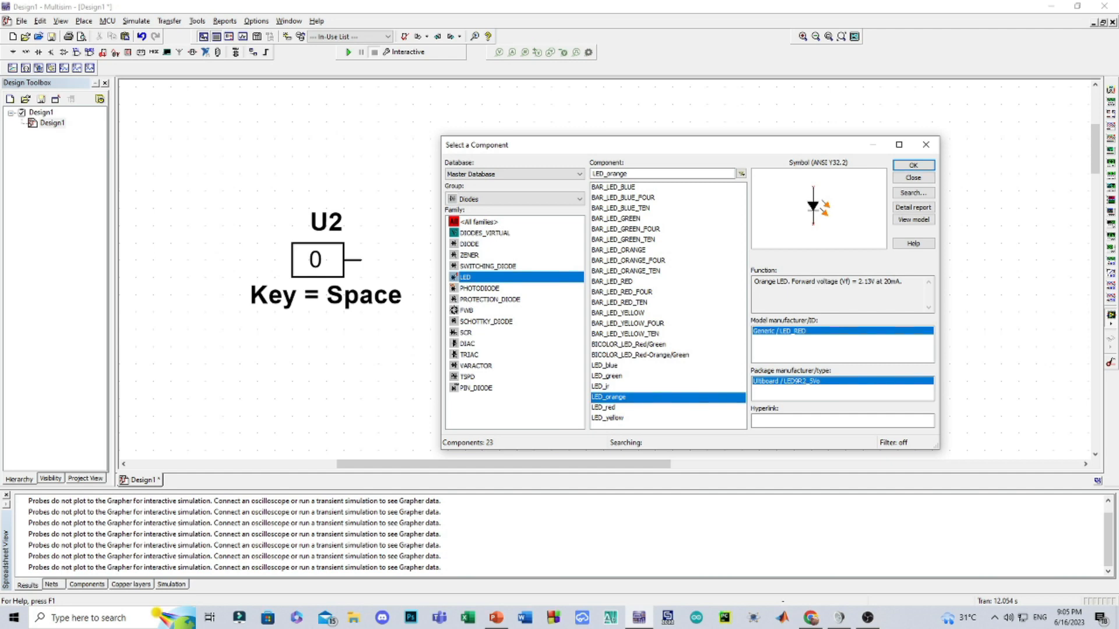
left_click(606, 387)
left_click(608, 397)
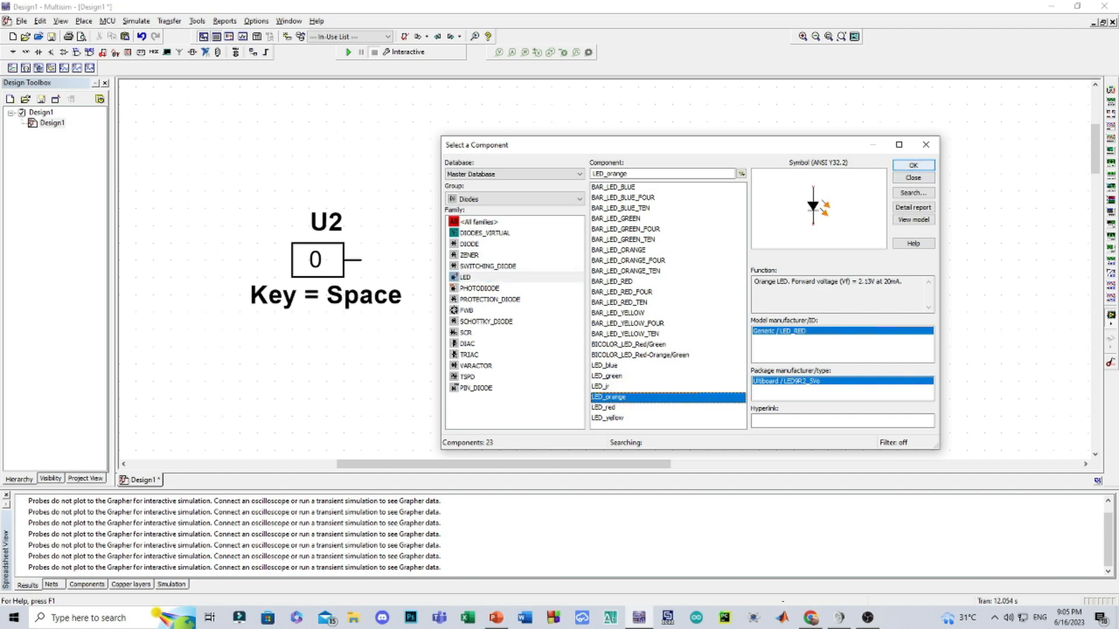
left_click(913, 166)
left_click(758, 294)
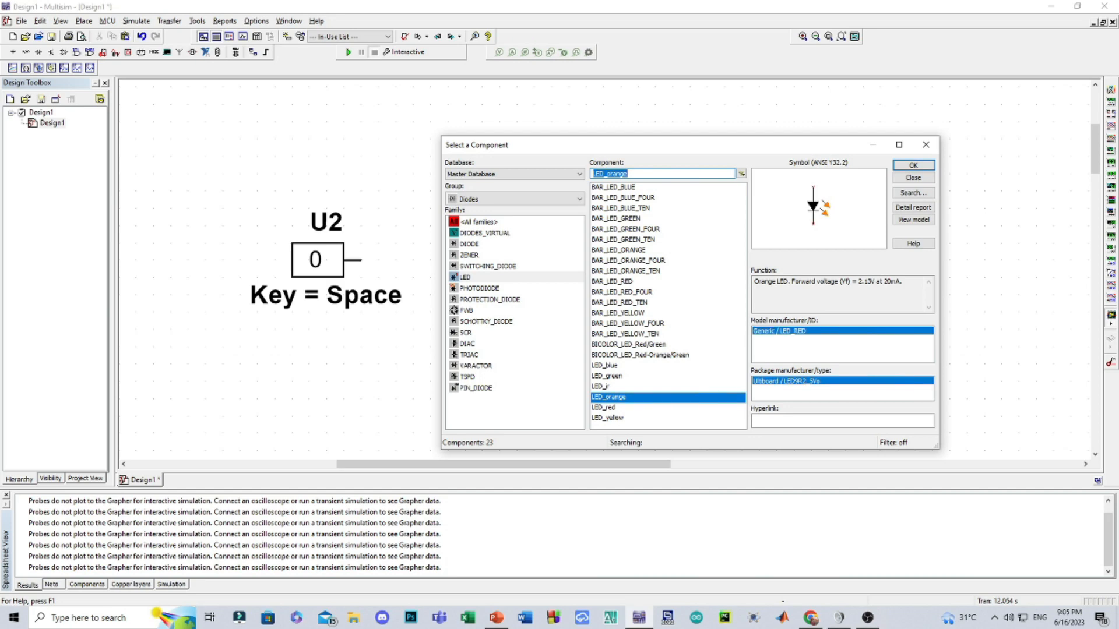
Place a GROUND from the Sources group's POWER_SOURCES family just below the LED and close the component browser
left_click(479, 222)
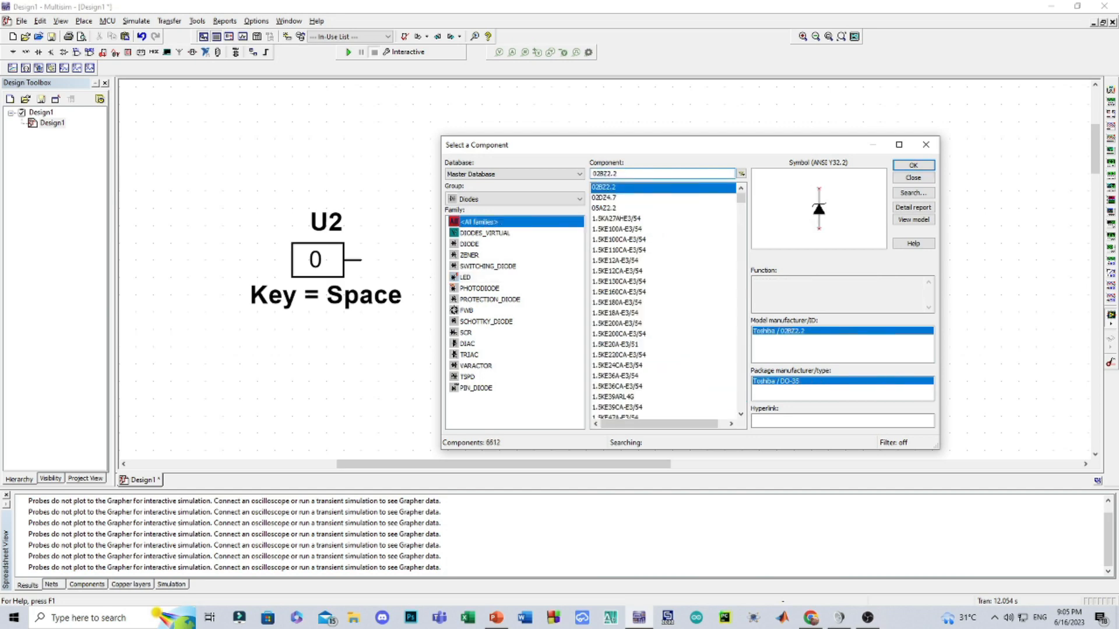
left_click(484, 233)
left_click(515, 200)
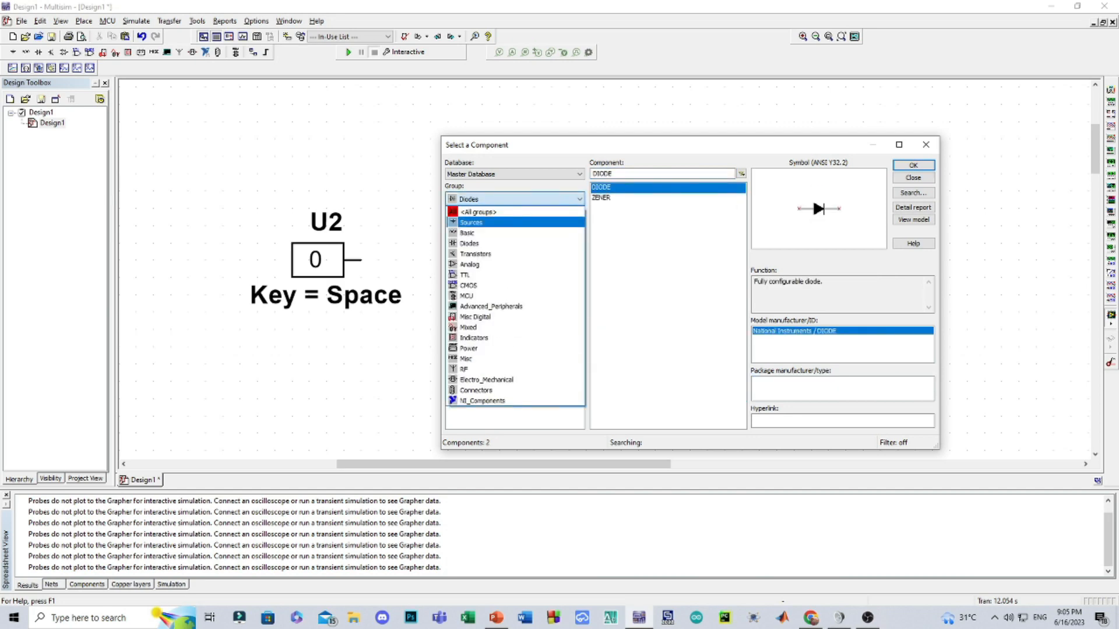
left_click(483, 223)
left_click(486, 233)
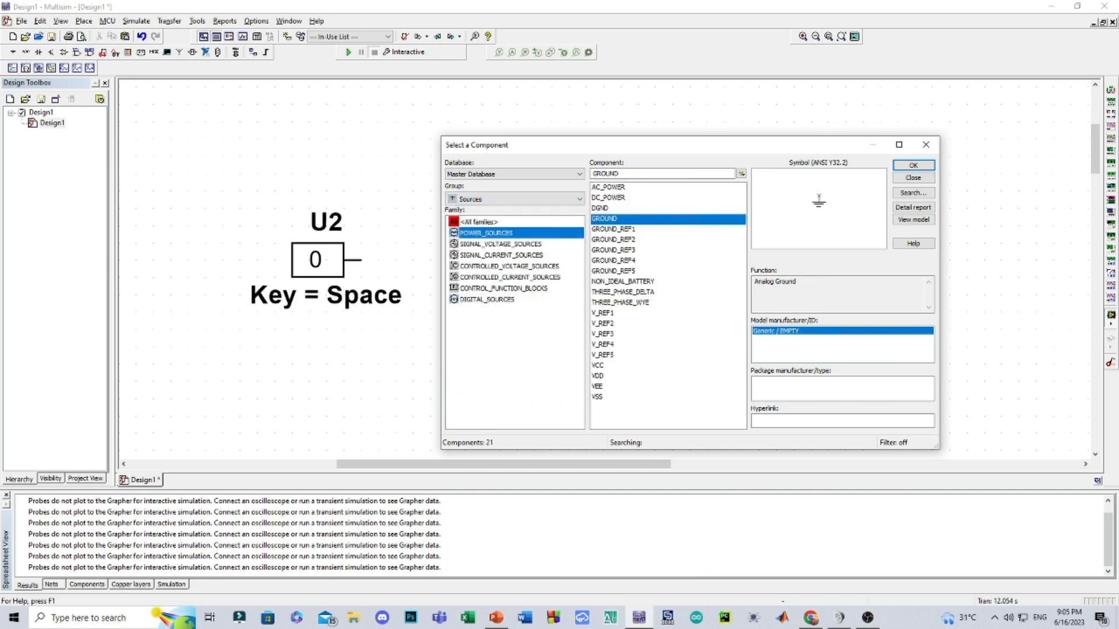
key("Return")
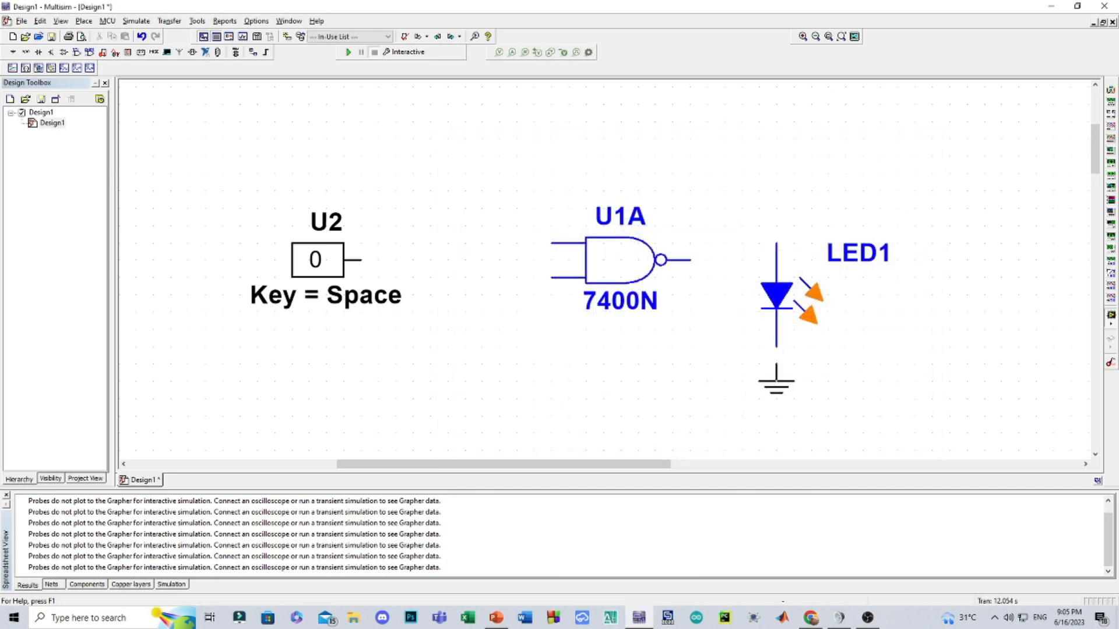
left_click(845, 376)
left_click(925, 145)
Move the NAND gate closer to the digital constant and rotate the LED three quarter-turns clockwise so it points away from the gate
left_click_drag(618, 260, 566, 260)
left_click(688, 338)
left_click(777, 295)
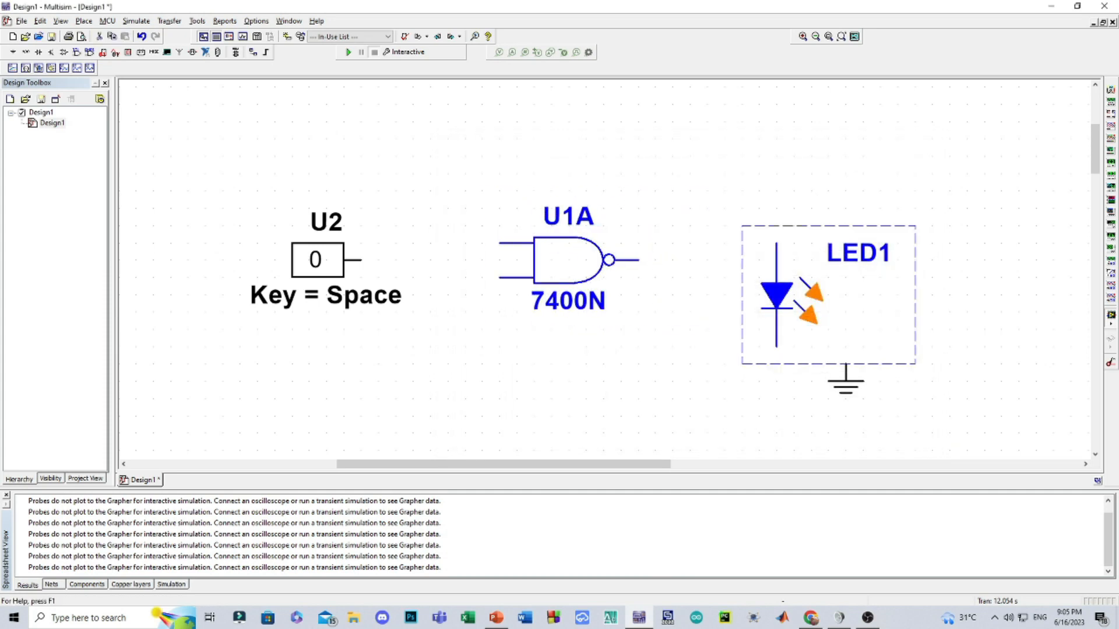
key("ctrl+r")
key("ctrl+r")
key("ctrl+r")
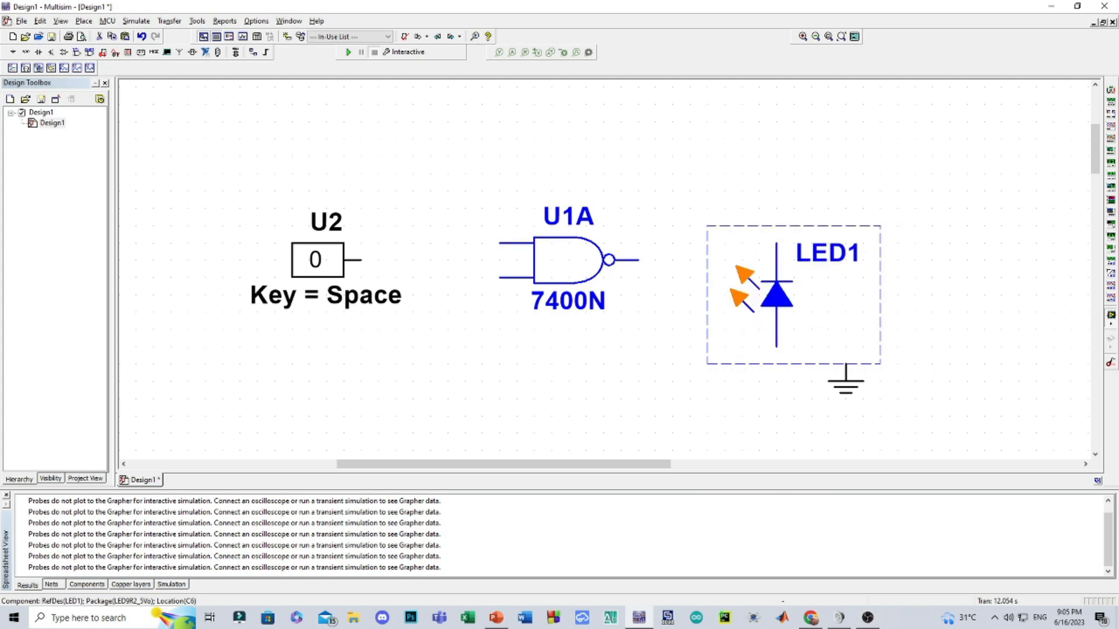
key("Escape")
Attach the LED between the NAND output and the ground symbol, and move the digital constant slightly closer to the gate
left_click_drag(775, 295, 689, 260)
left_click_drag(845, 381, 742, 277)
key("Escape")
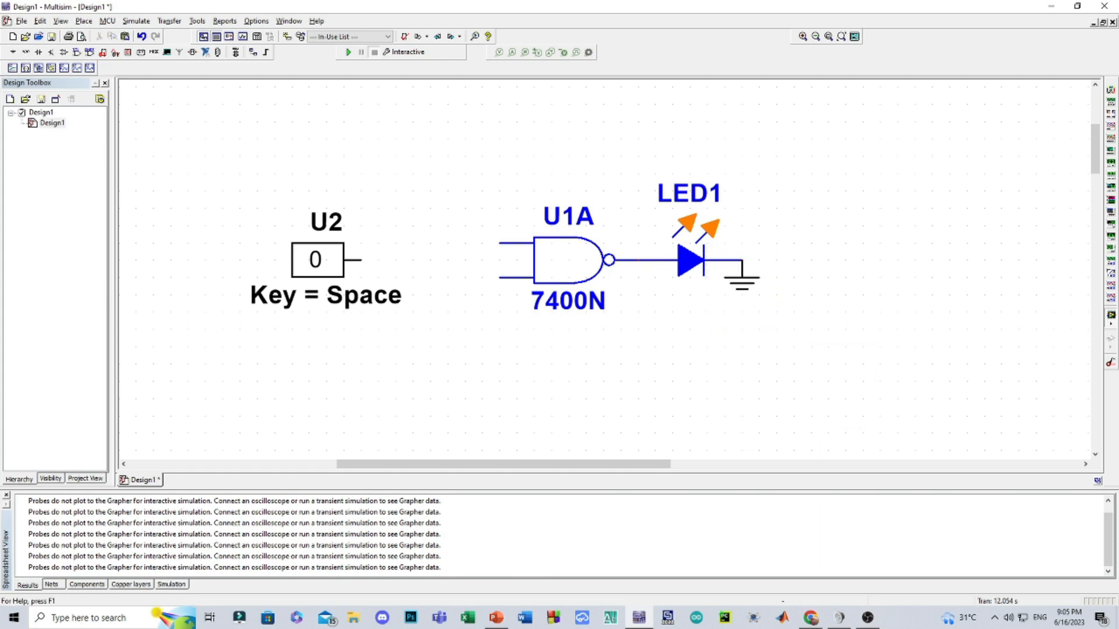
left_click_drag(318, 260, 353, 260)
key("Escape")
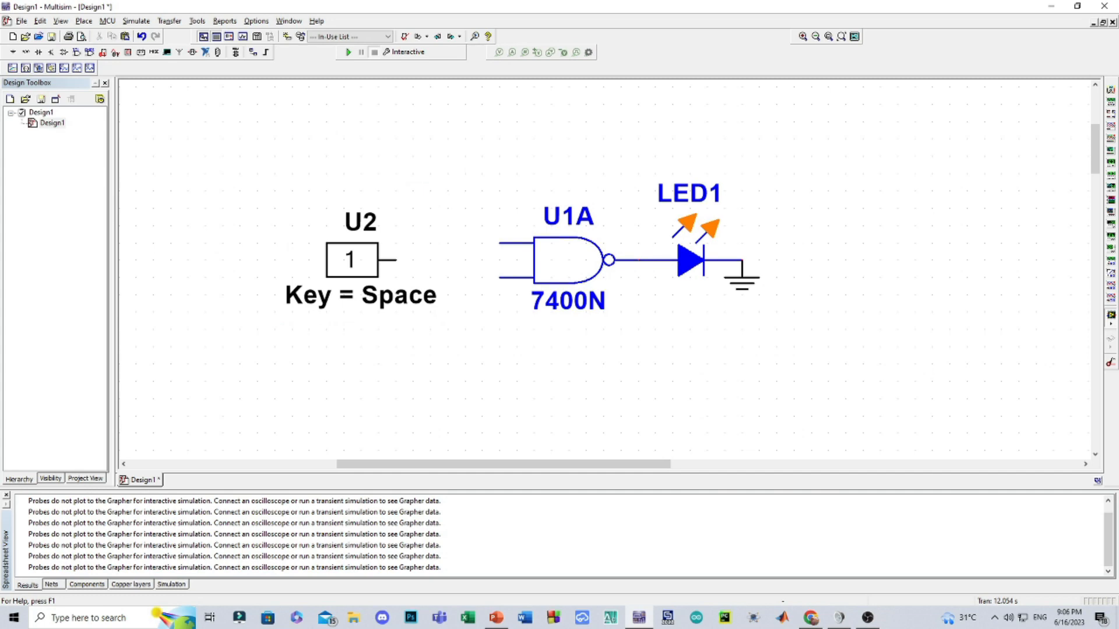
Check the NOT-gate diagram in PowerPoint, and in Multisim tie both NAND inputs together and wire them to the digital constant
left_click(496, 617)
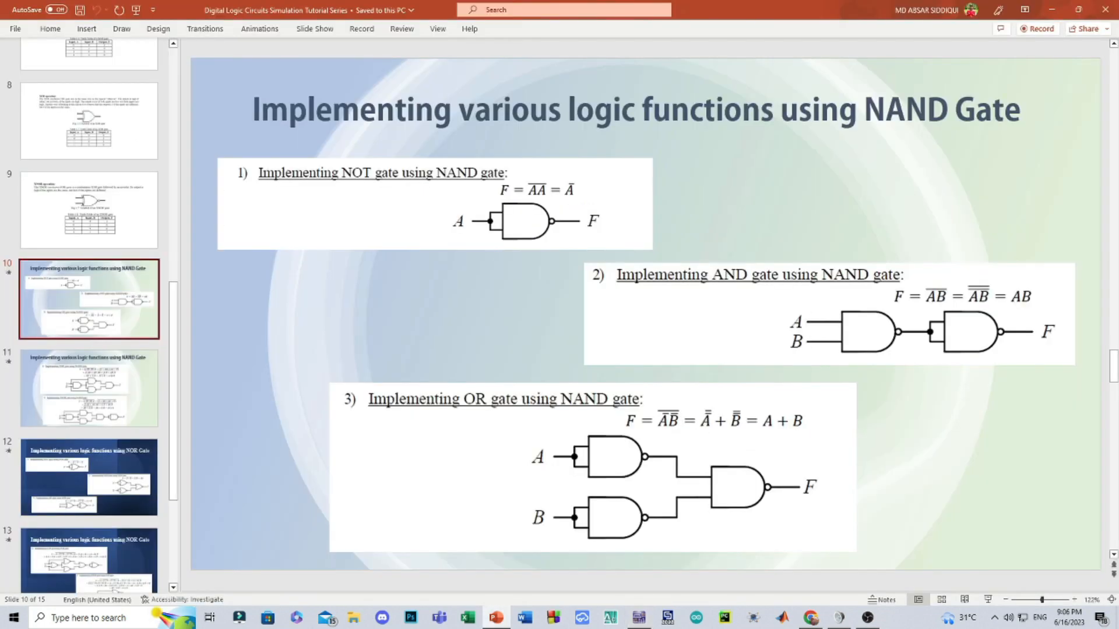
left_click(527, 222)
left_click(501, 315)
left_click(638, 618)
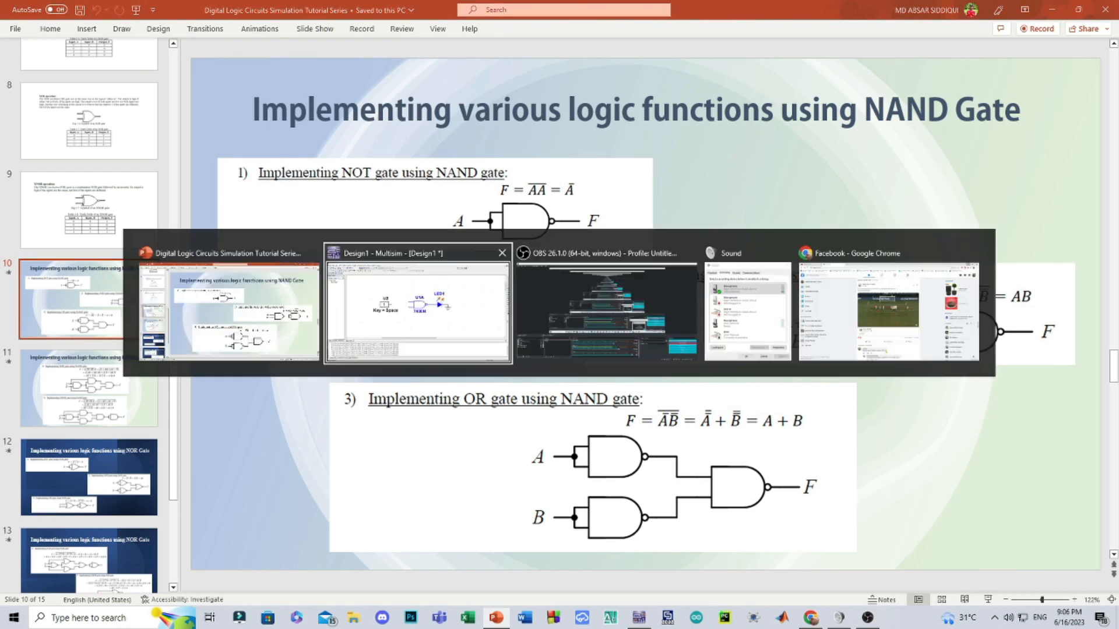
left_click(499, 243)
left_click(499, 277)
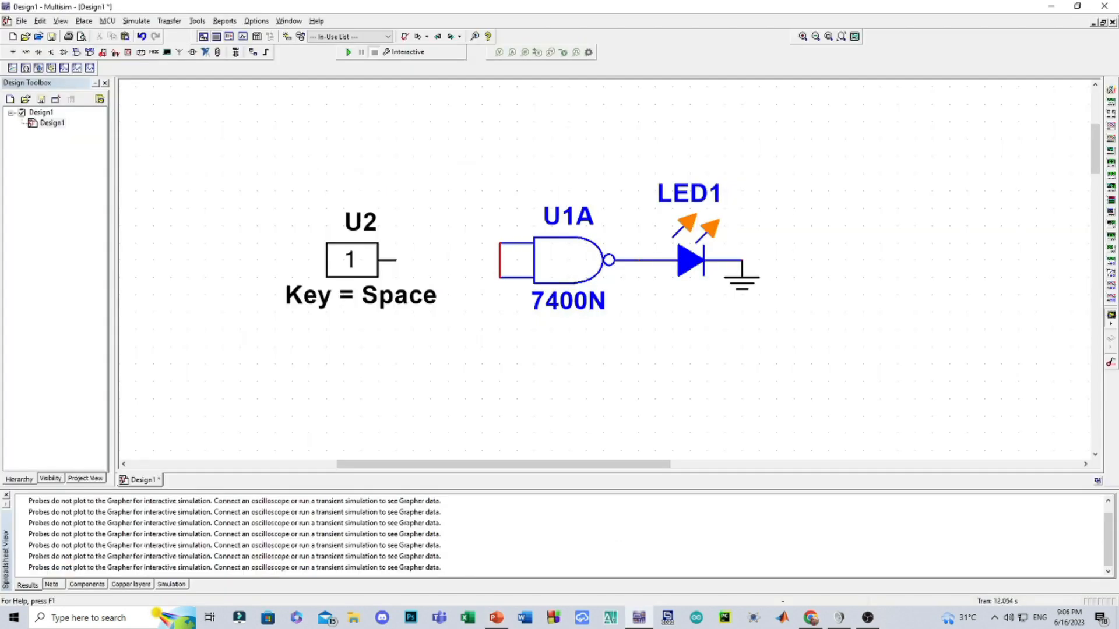
left_click(395, 260)
left_click(499, 260)
Run the simulation, toggle the digital constant to 0 and back to 1 to test the NOT gate, and stop it
key("F5")
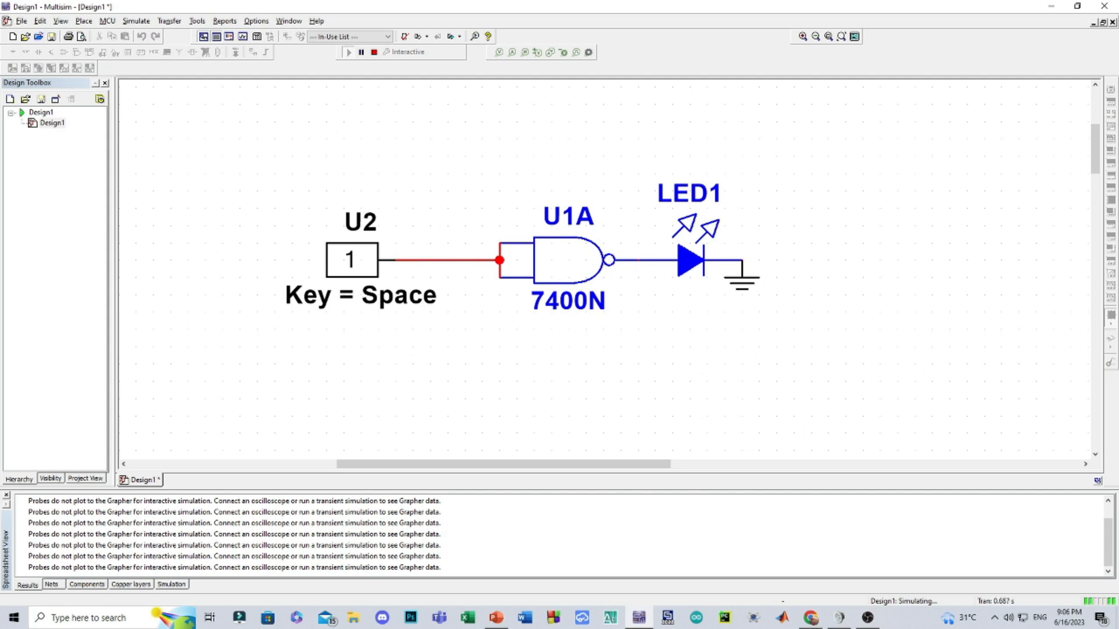
key("space")
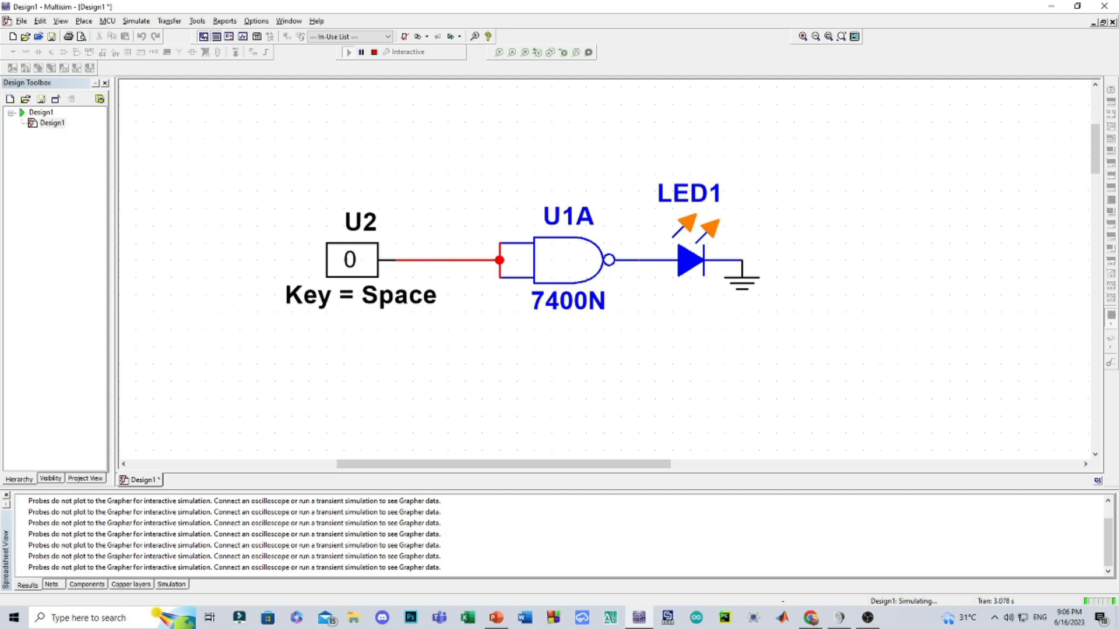
key("space")
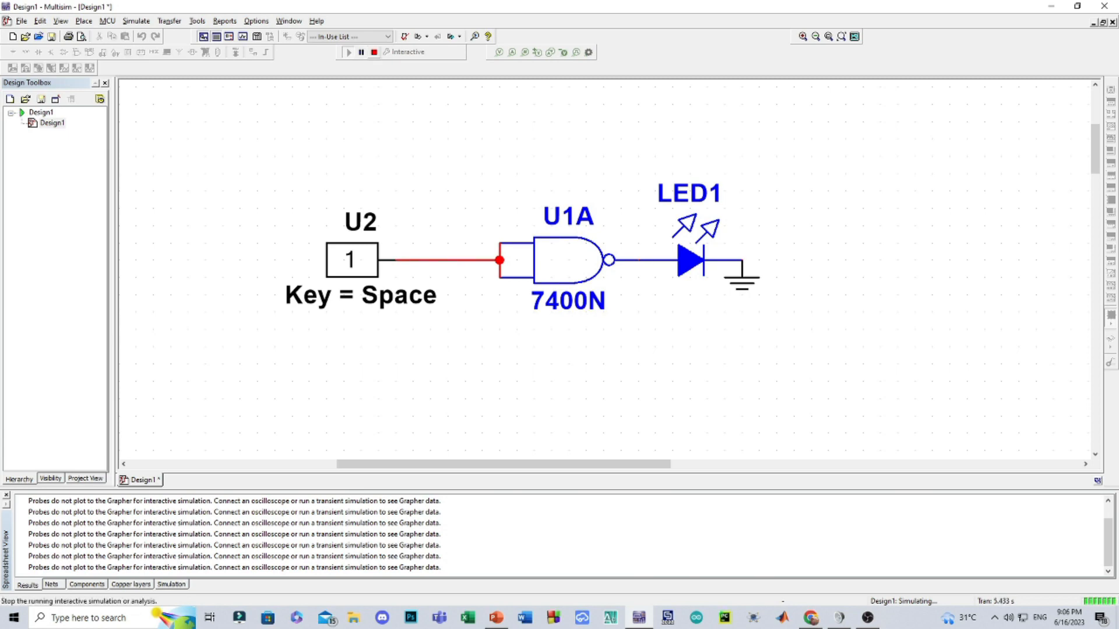
left_click(373, 52)
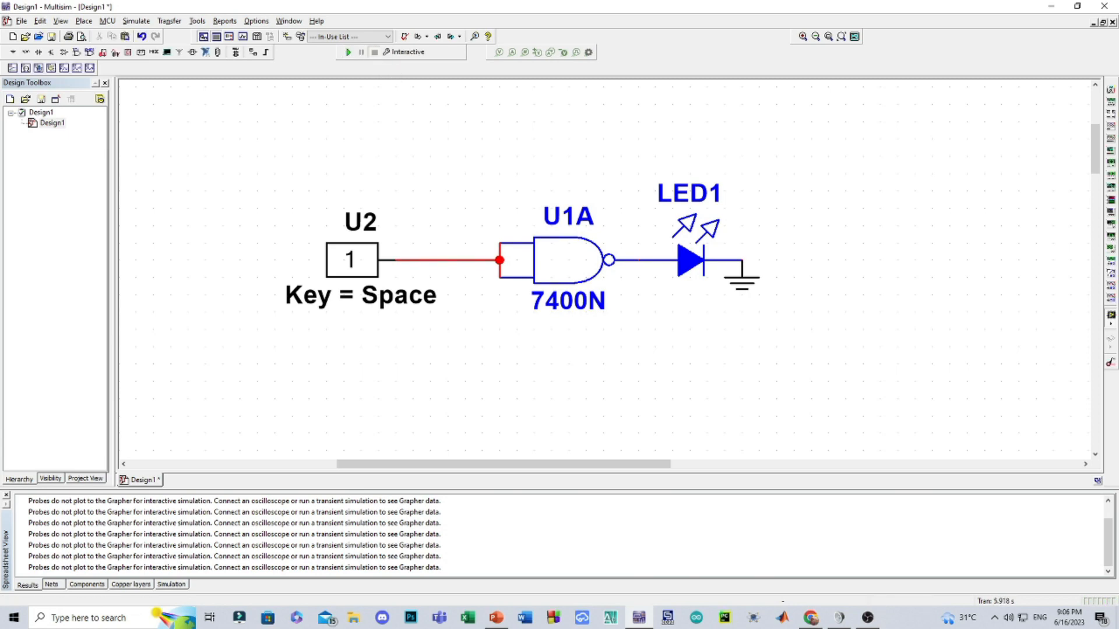
Remove the wire from U2 to the NAND inputs and, after checking the PowerPoint AND-gate diagram, move U2 farther from the gate in Multisim
left_click(447, 261)
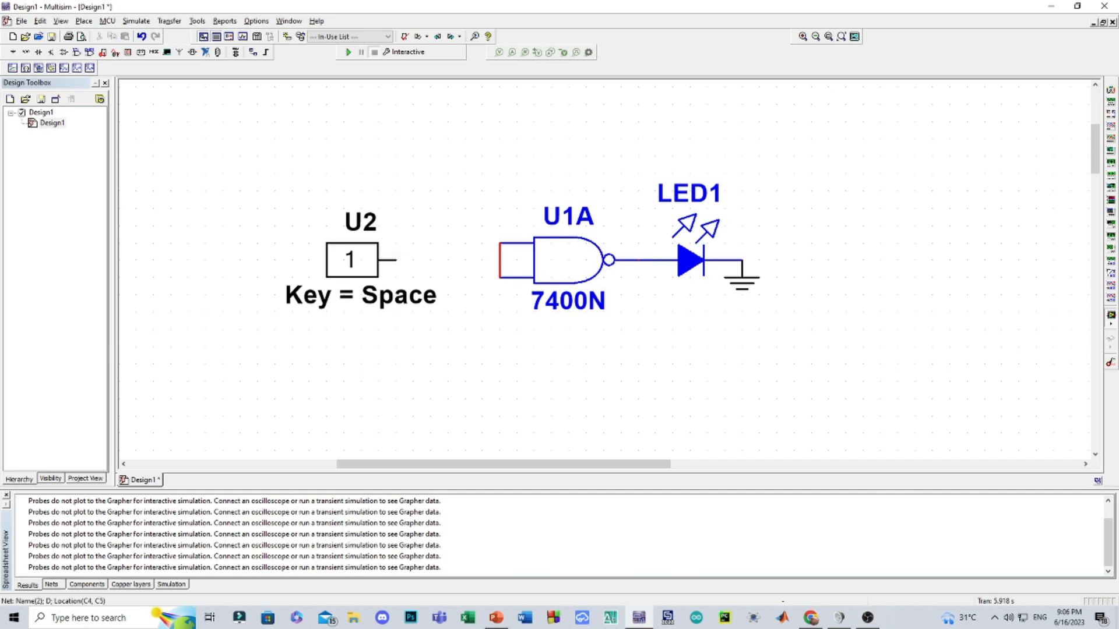
key("alt+Tab")
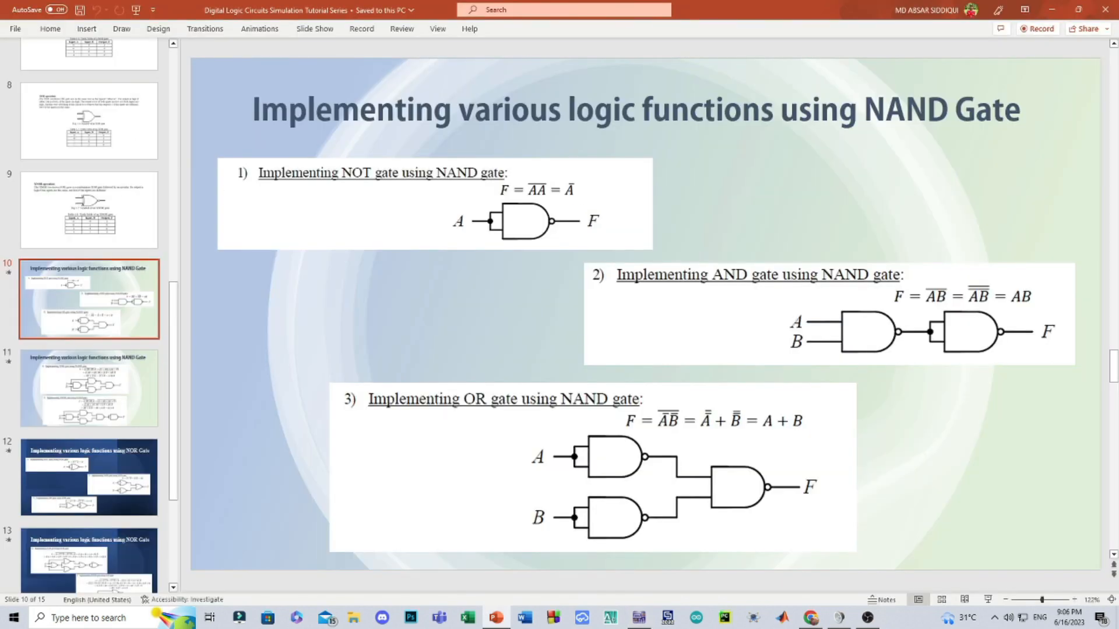
key("alt+Tab")
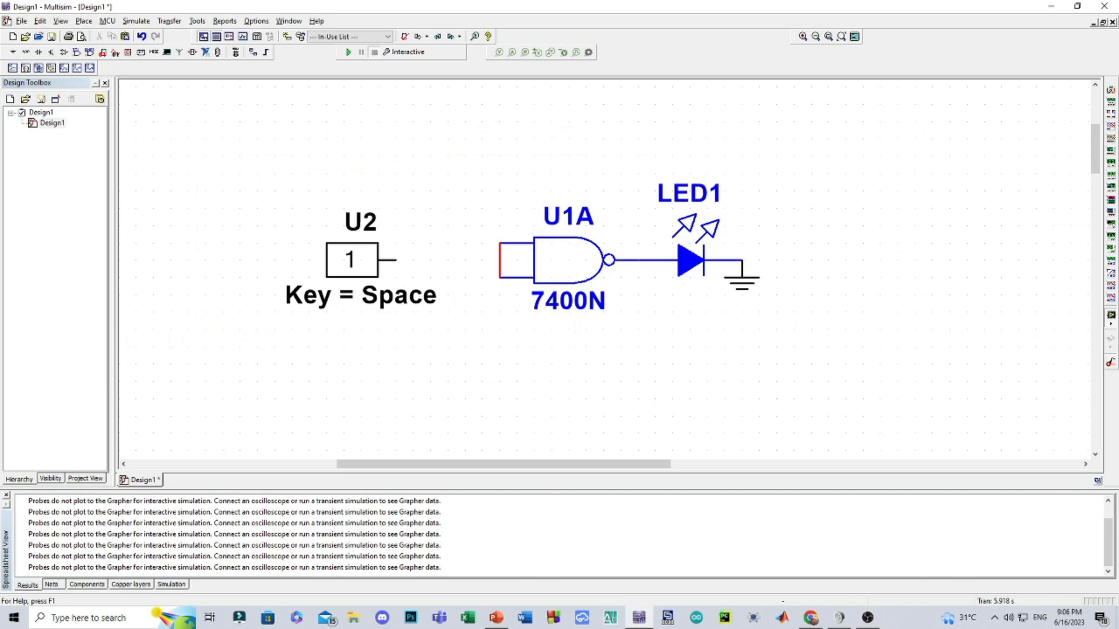
left_click_drag(352, 259, 213, 260)
Duplicate the 7400N NAND gate and place the copy so its output joins the tied inputs of the original gate
left_click(566, 260)
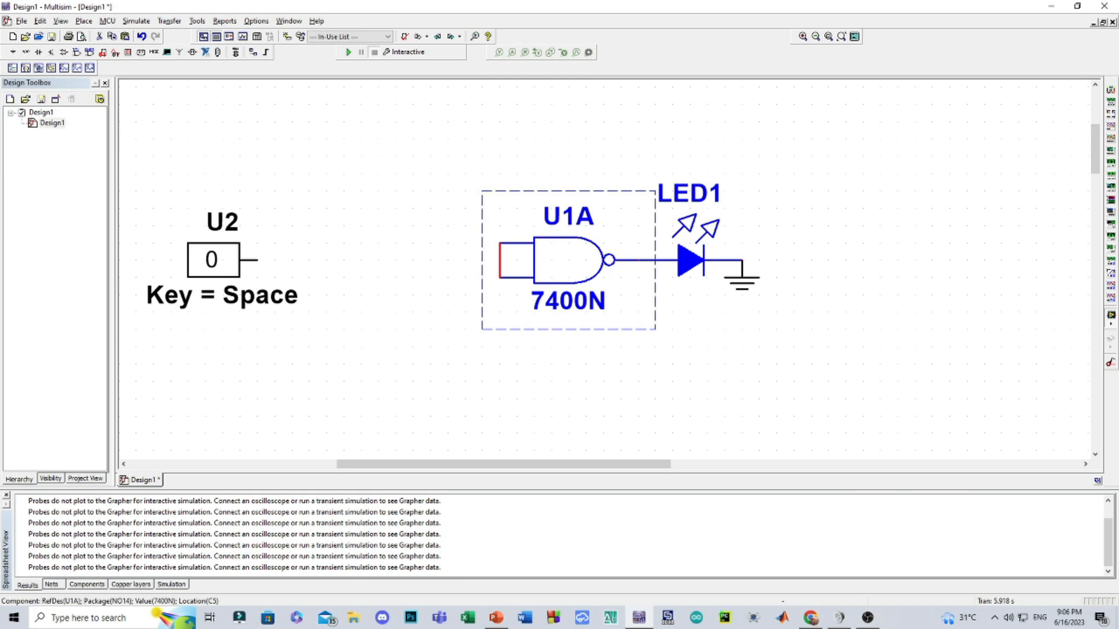
key("ctrl+v")
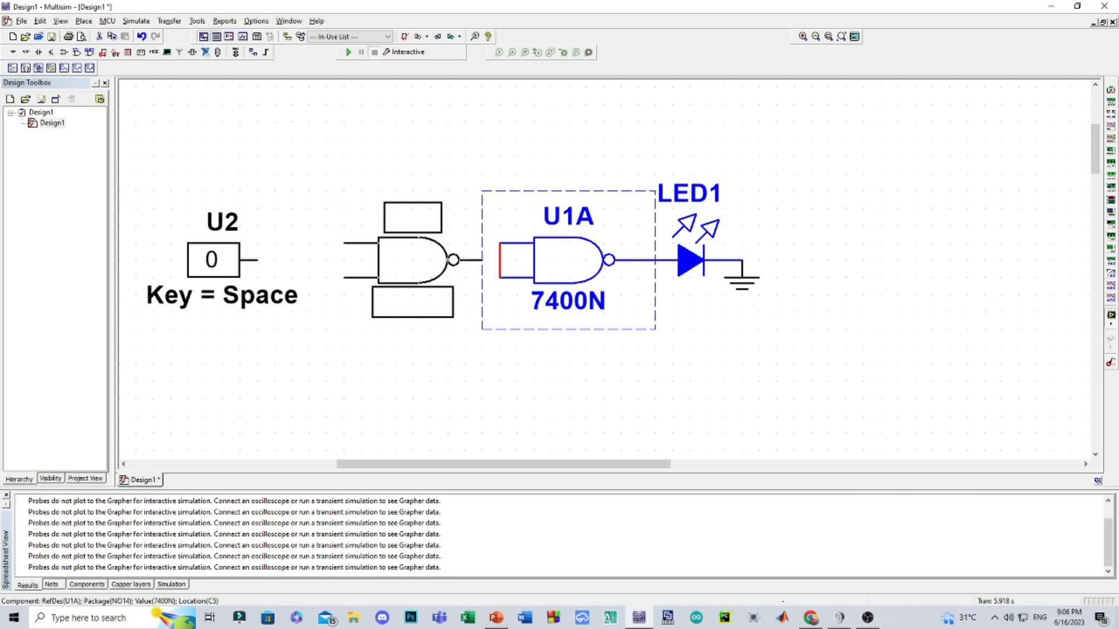
left_click(430, 260)
Move U2 up beside the first NAND gate's upper input and place a copy of this digital constant directly below it
left_click_drag(211, 259, 264, 190)
key("space")
left_click(265, 191)
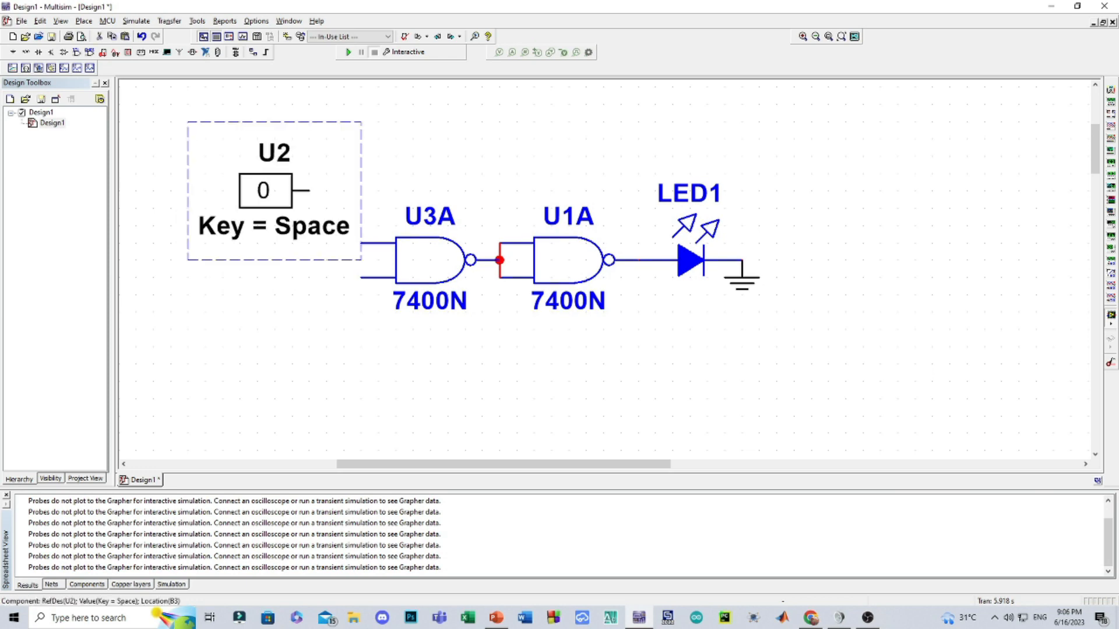
key("ctrl+c")
key("ctrl+v")
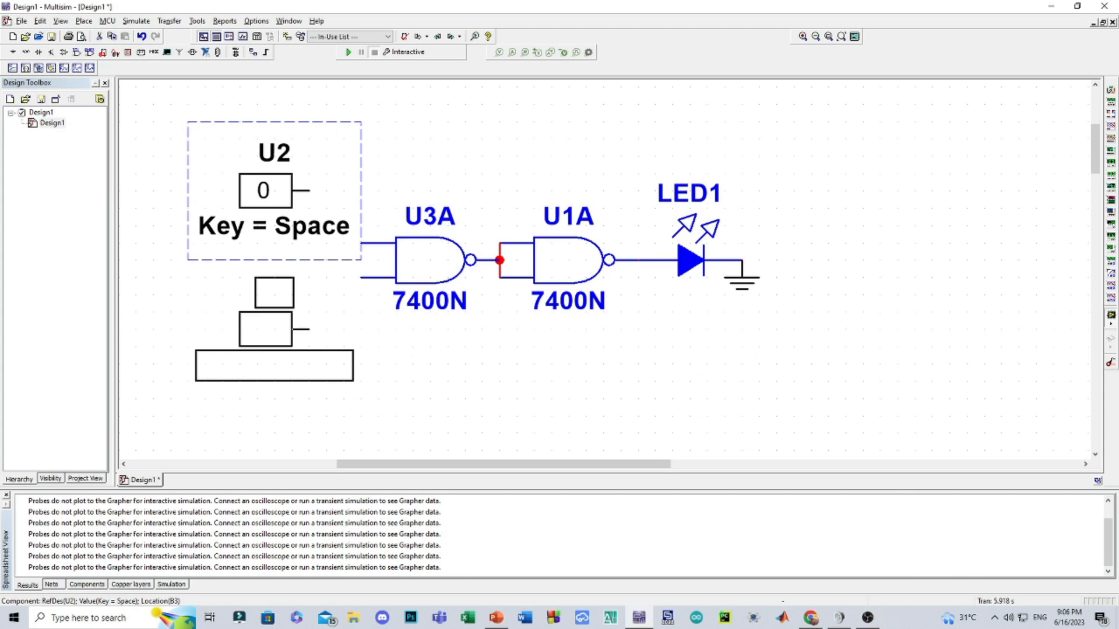
left_click(265, 329)
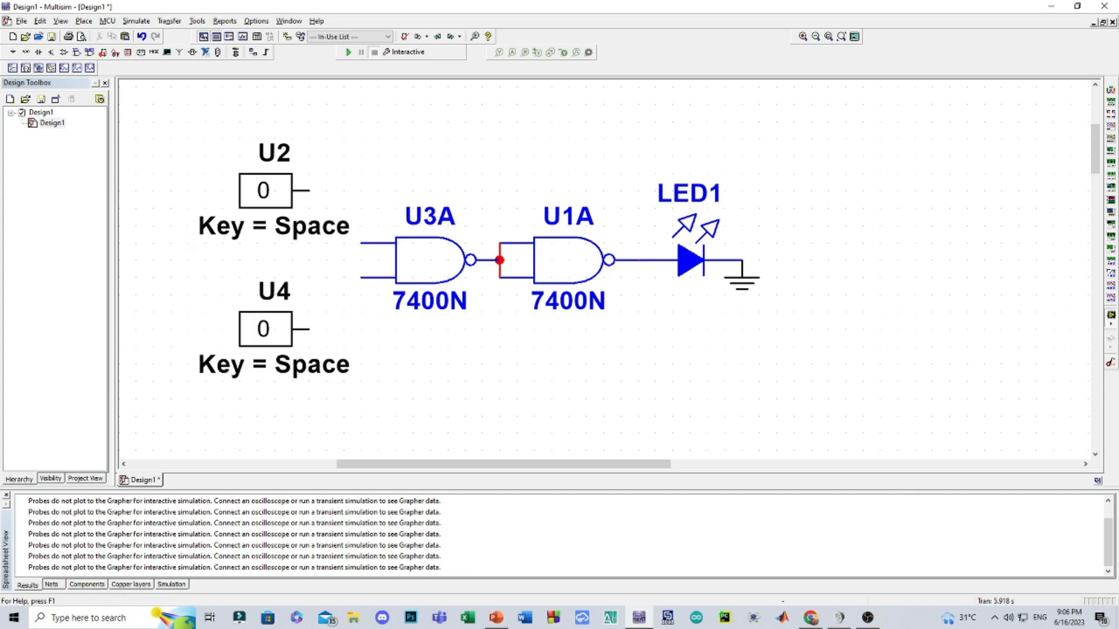
Wire U4 to the lower and U2 to the upper input of NAND gate U3A, and shift U2's key label clear of the wire
left_click(309, 329)
left_click(361, 278)
left_click(318, 189)
left_click(361, 243)
left_click(291, 225)
left_click_drag(308, 225, 291, 225)
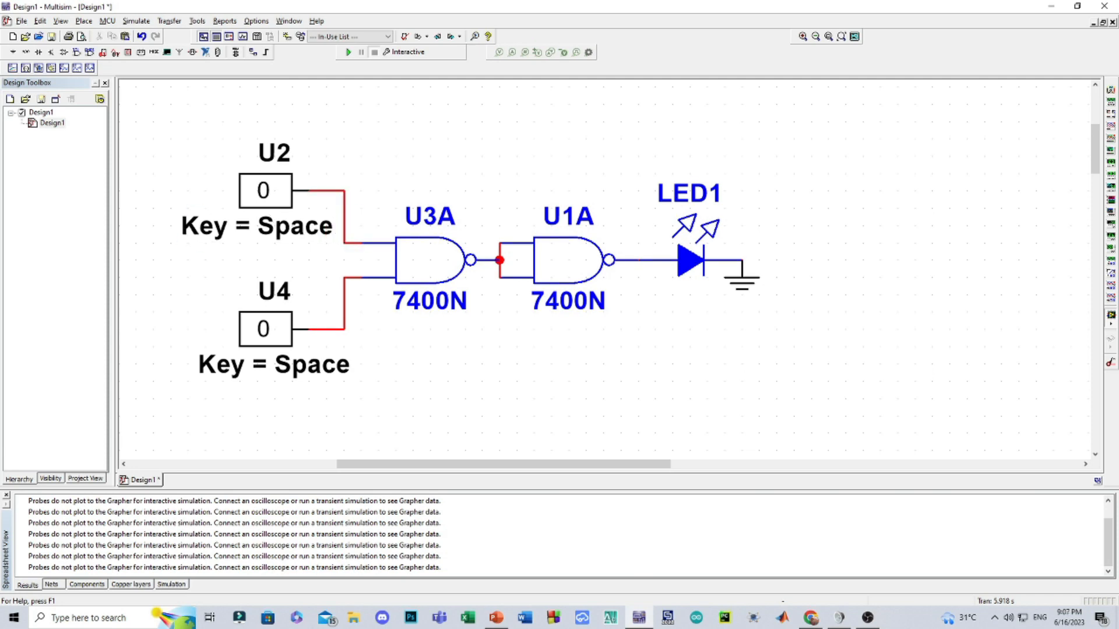
Briefly run and stop the simulation, and set the toggle key to A for U2 and B for U4
key("F5")
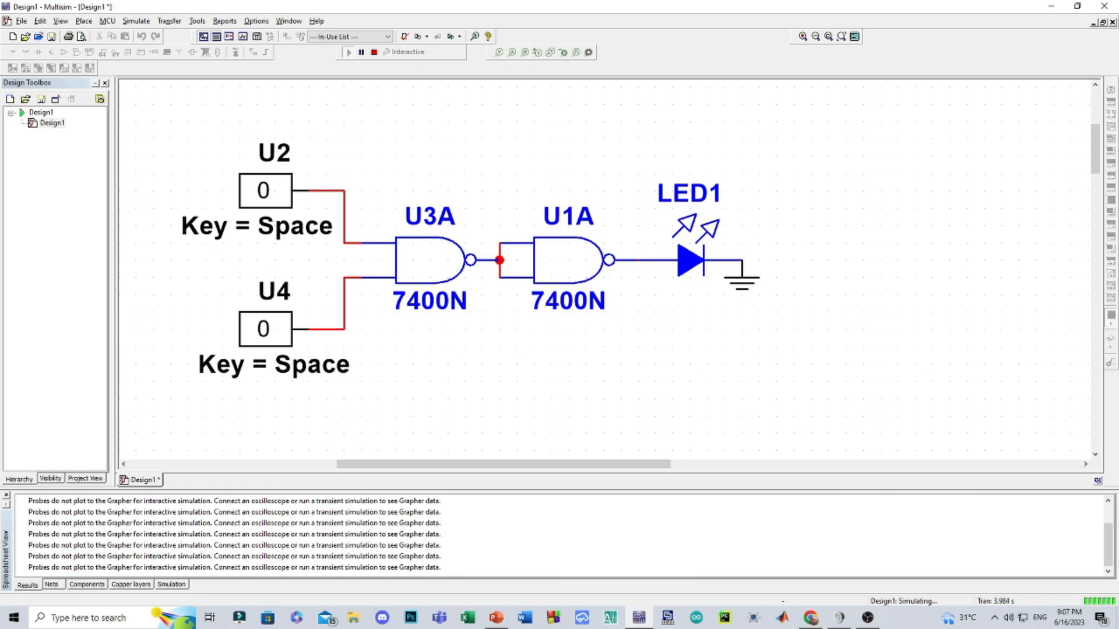
left_click(374, 52)
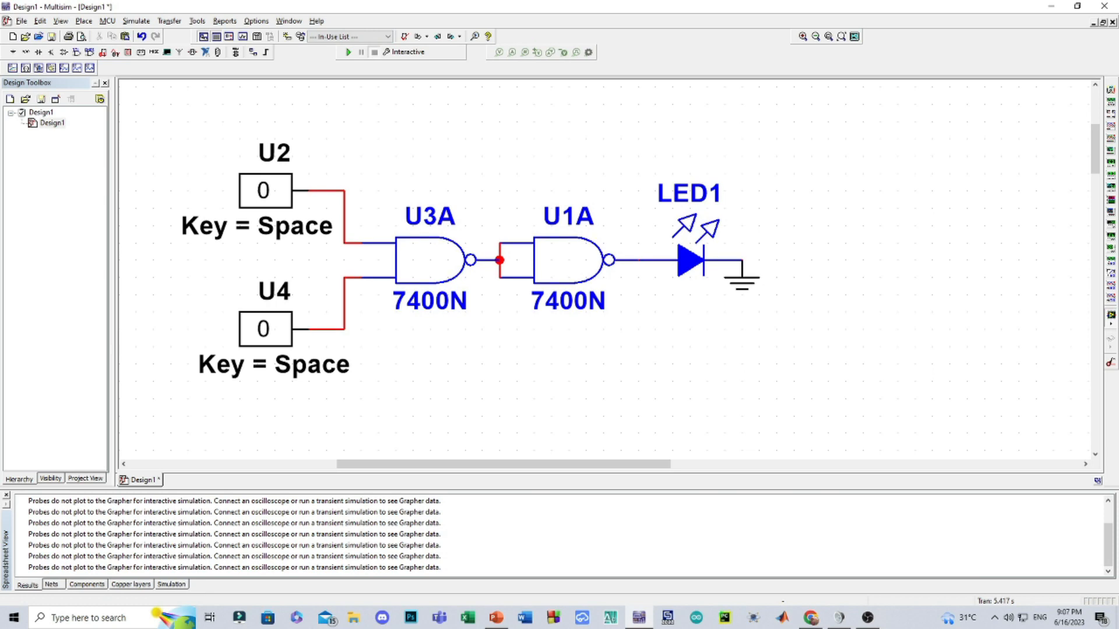
double_click(257, 226)
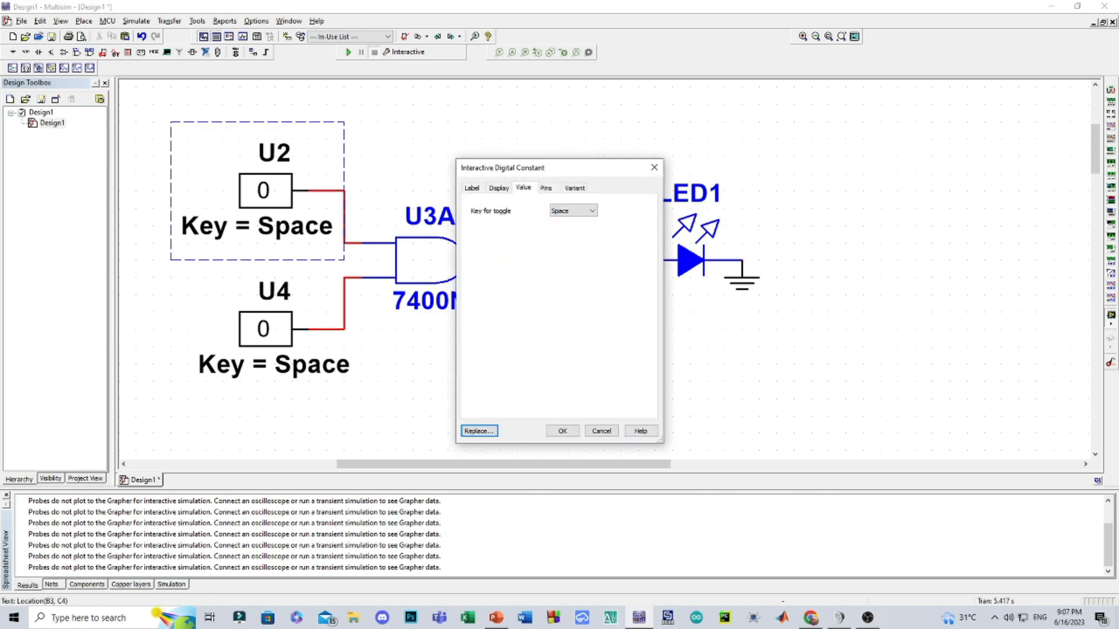
left_click(573, 211)
left_click(554, 231)
left_click(562, 431)
double_click(265, 330)
left_click(574, 211)
left_click(555, 241)
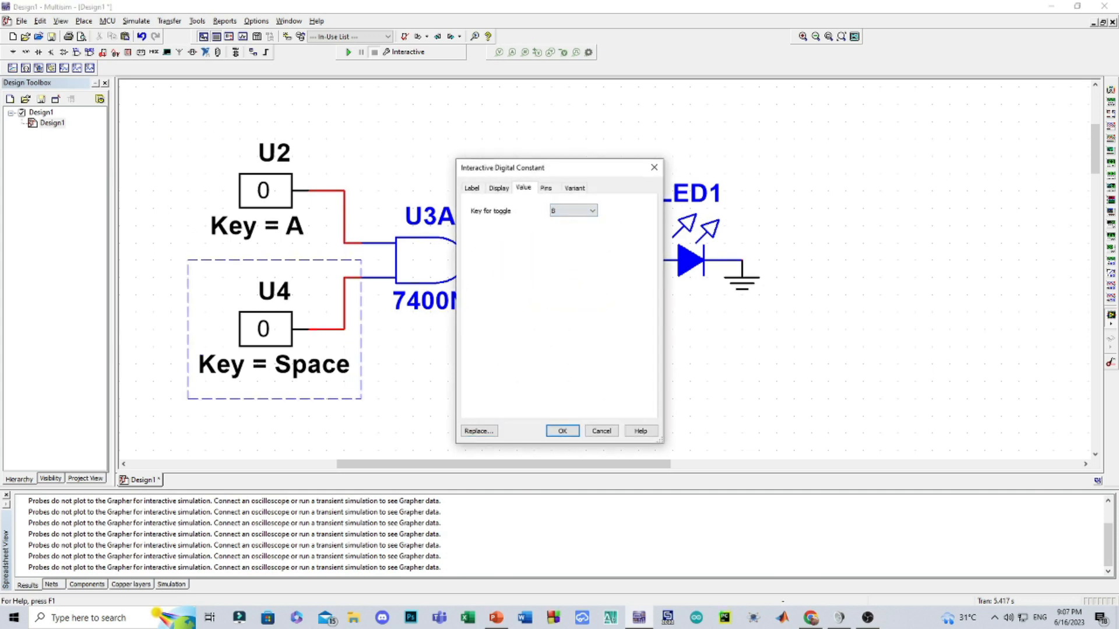
left_click(562, 431)
Simulate the two-gate AND circuit, toggling inputs A and B through all four combinations, and stop the simulation
key("F5")
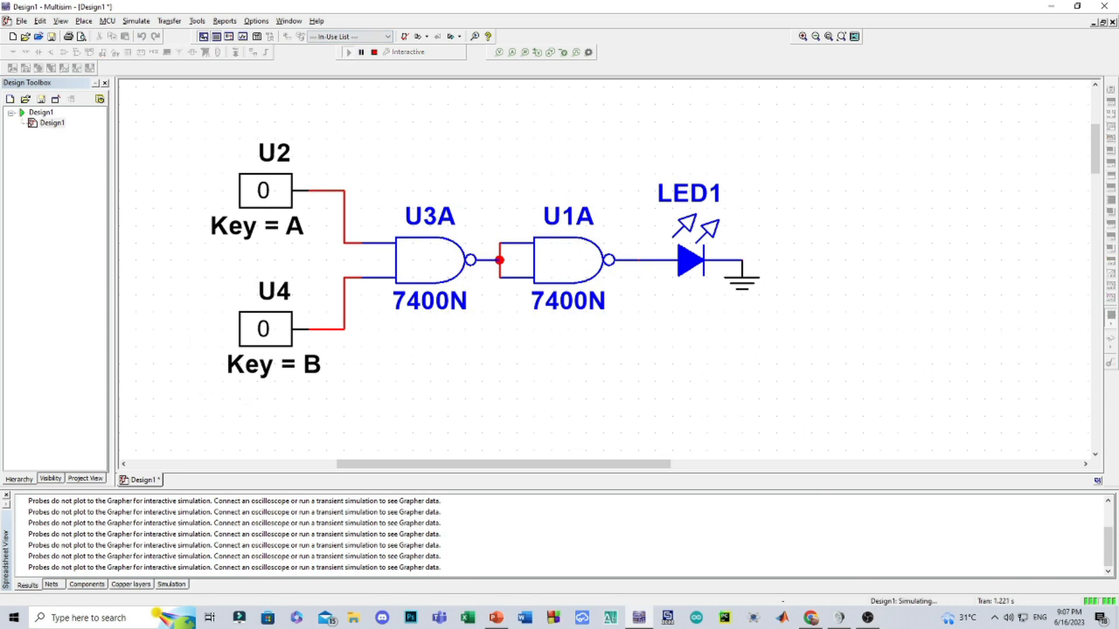
key("b")
key("b")
key("a")
key("b")
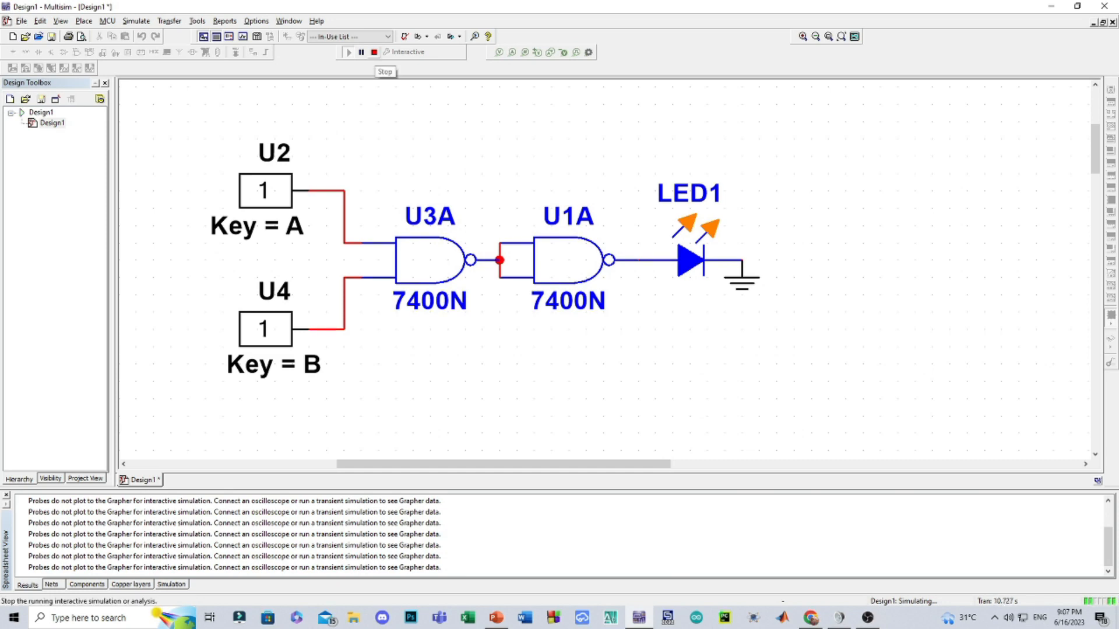
left_click(374, 52)
Delete the wires connecting constants U2 and U4 to the inputs of NAND gate U3A
left_click(344, 216)
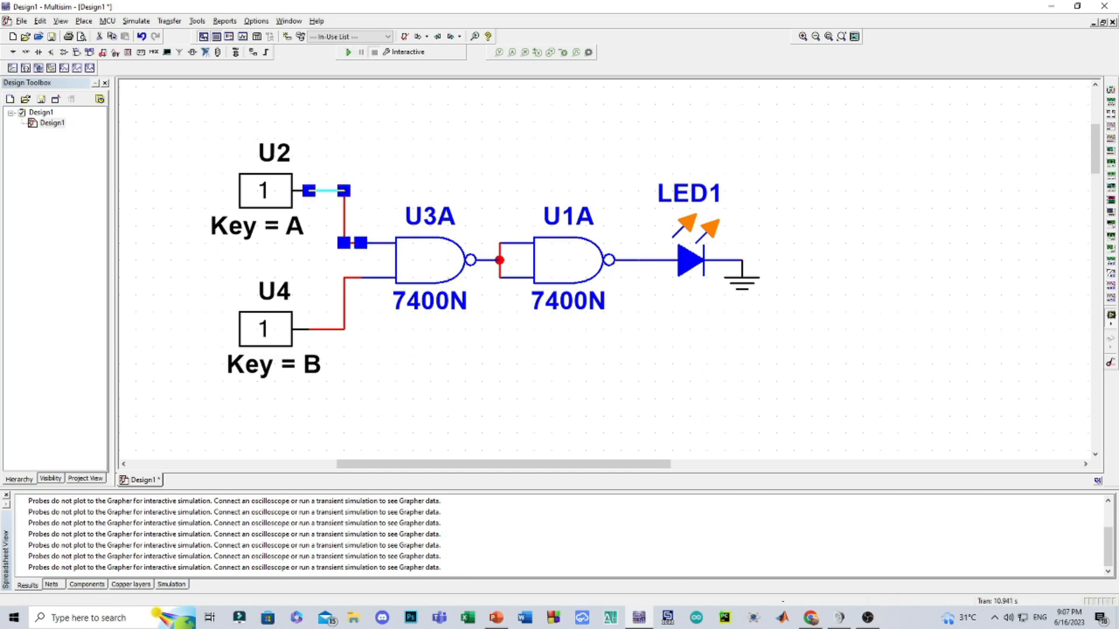
key("Delete")
left_click(344, 303)
key("Delete")
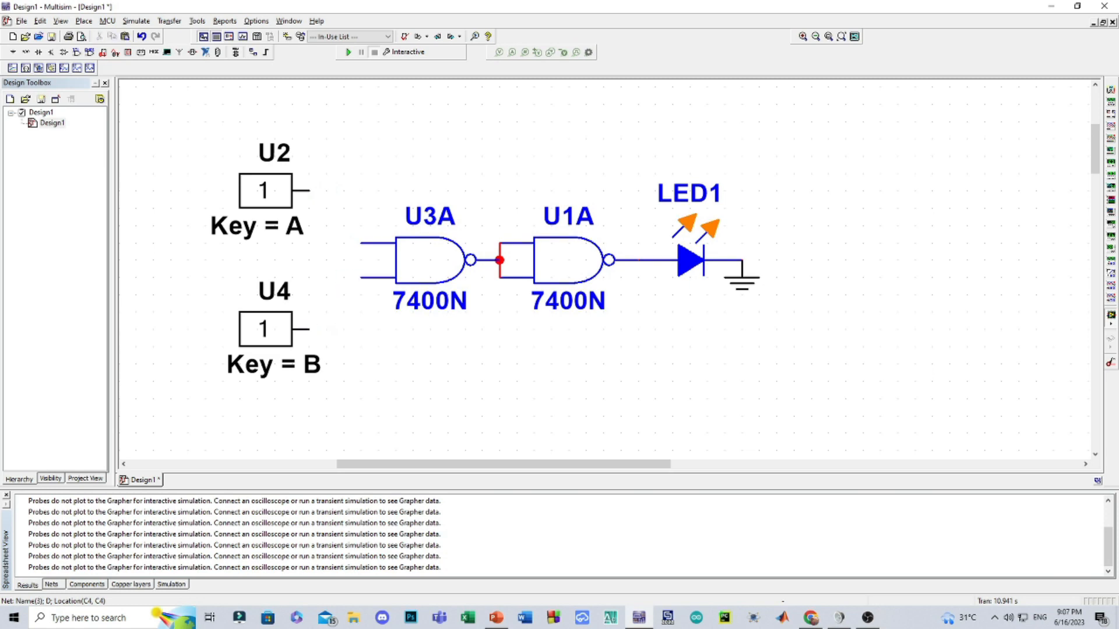
Cut NAND gate U3A and paste it above the wiring, clear of U1A, and delete the wire tying U1A's inputs together
left_click(430, 259)
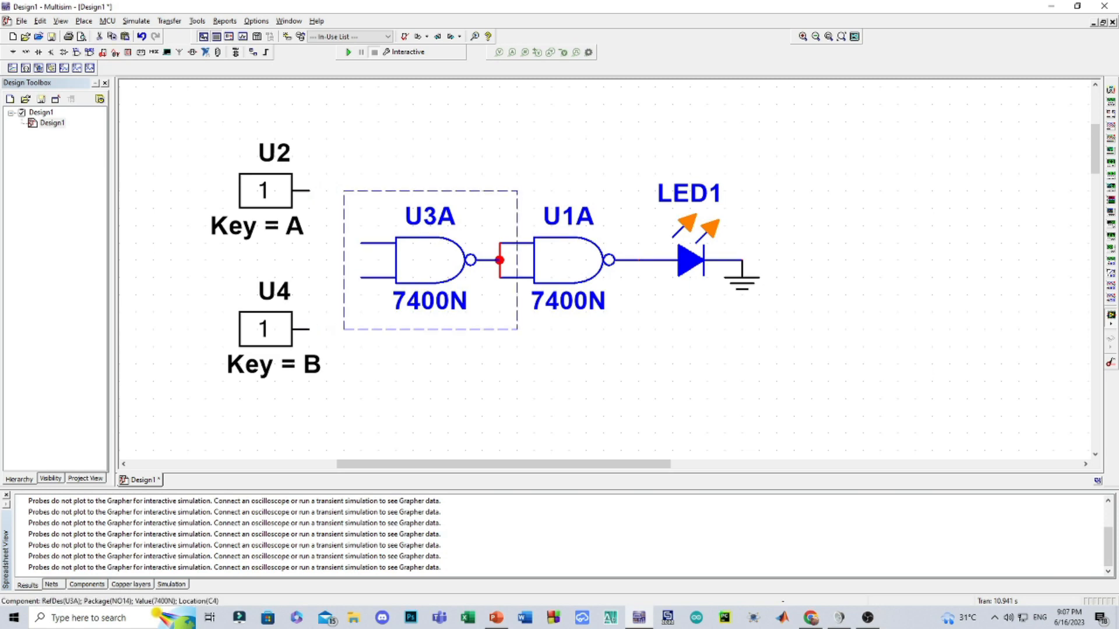
key("ctrl+x")
key("ctrl+v")
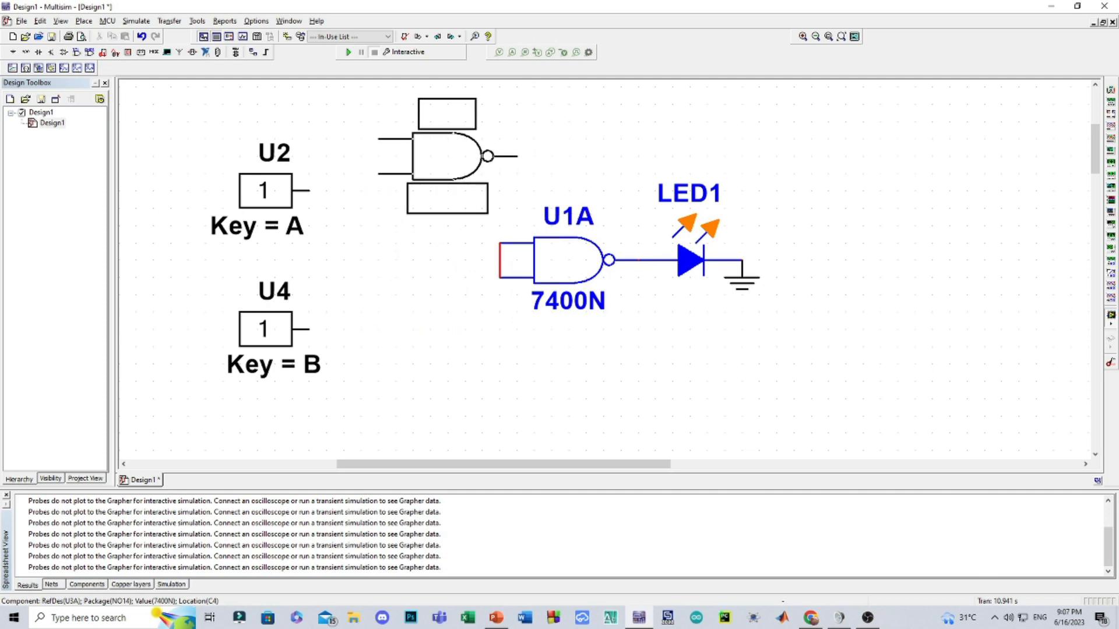
left_click(447, 156)
left_click(499, 271)
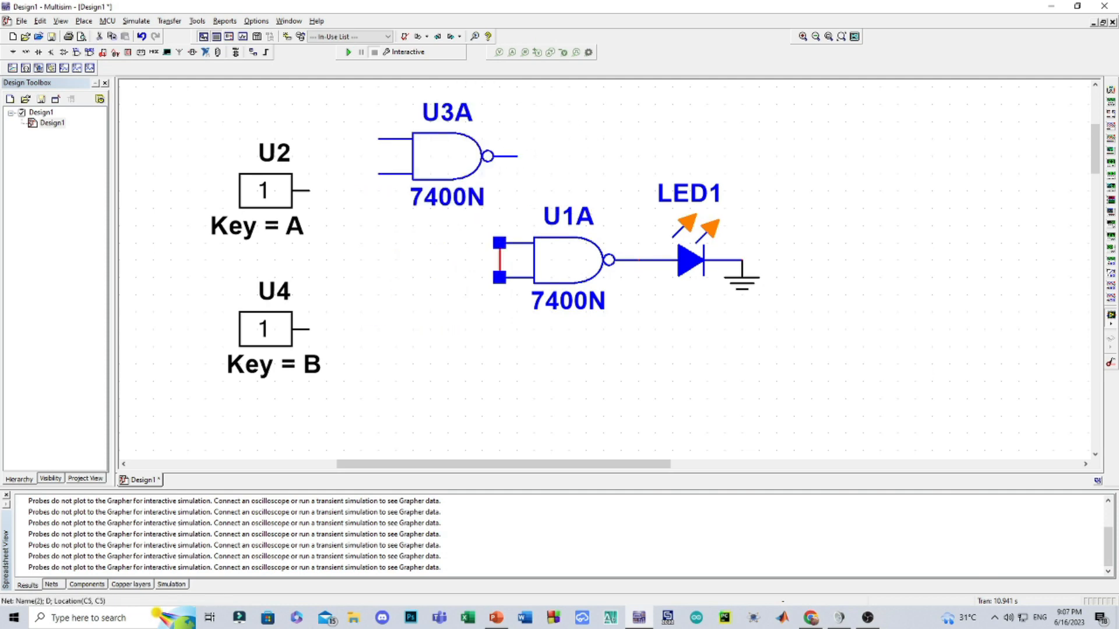
key("Delete")
left_click(447, 156)
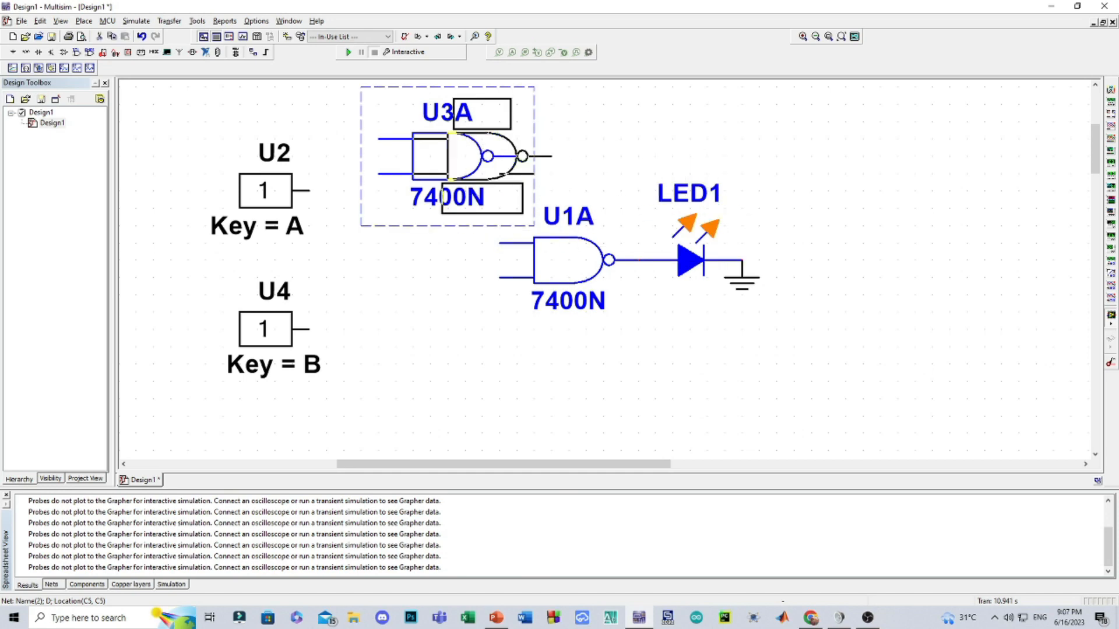
key("Escape")
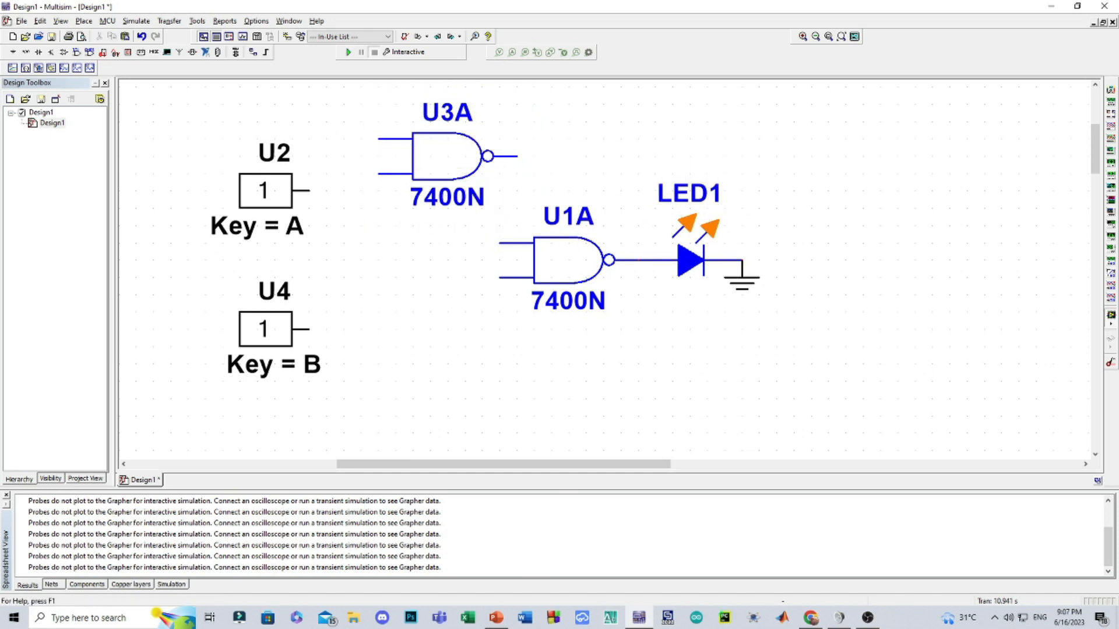
Shift U1A with LED1 and ground well away from the constants, and move U3A up between U2 and U1A
left_click_drag(477, 231, 783, 344)
left_click_drag(568, 260, 827, 277)
key("Escape")
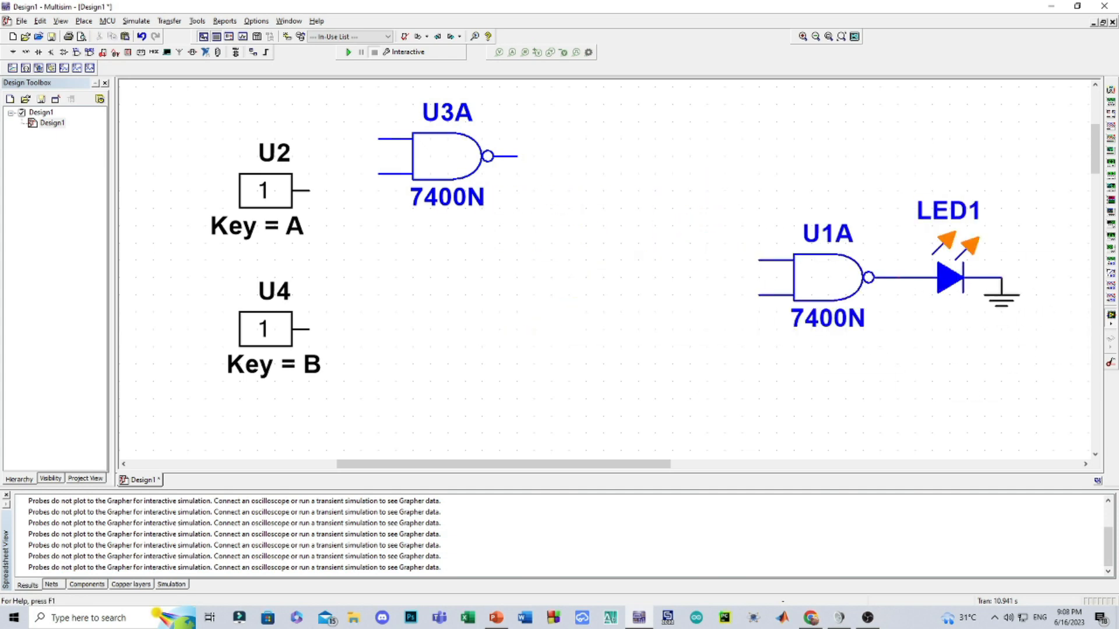
left_click_drag(446, 156, 619, 173)
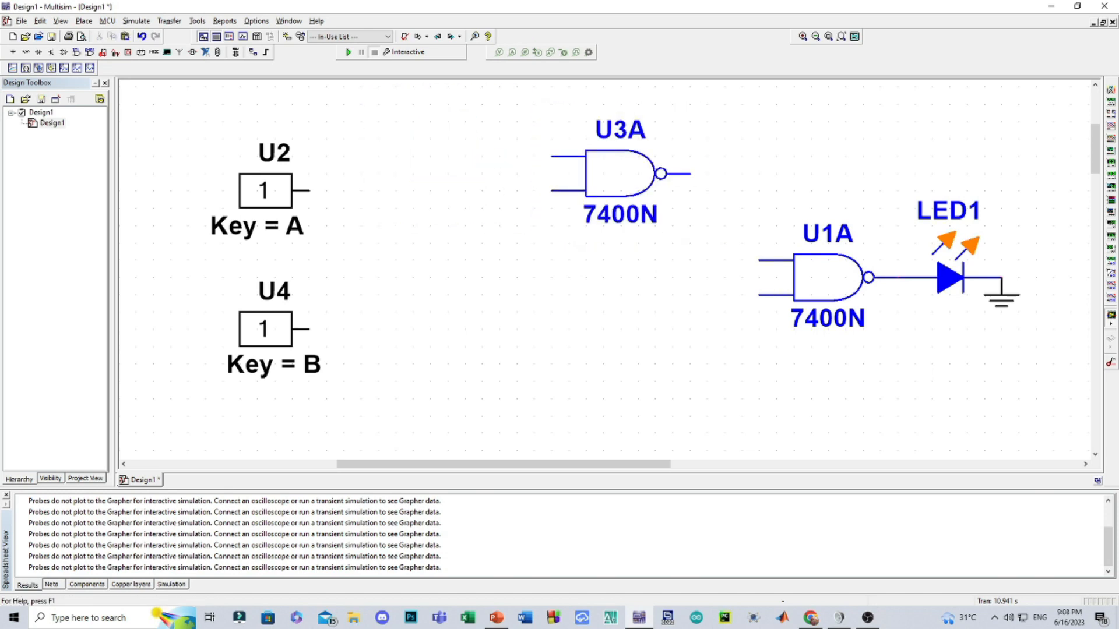
Place a copy of U3A directly below it, and wire the lower and upper gate outputs to U1A's matching inputs
key("ctrl+c")
key("ctrl+v")
left_click(620, 365)
left_click_drag(690, 363, 759, 295)
left_click_drag(690, 173, 758, 260)
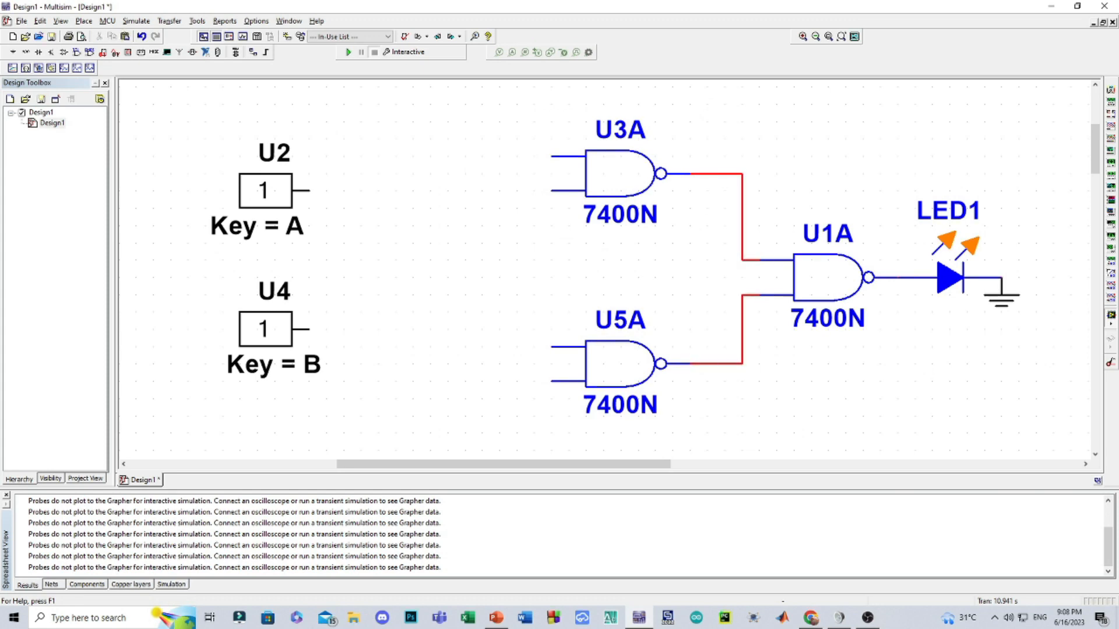
Tie together the inputs of U3A and of U5A, and attach U4 to U5A's joined inputs and U2 to U3A's
left_click(552, 156)
left_click(552, 190)
left_click(551, 347)
left_click(552, 381)
left_click_drag(265, 329, 511, 364)
left_click_drag(265, 191, 507, 173)
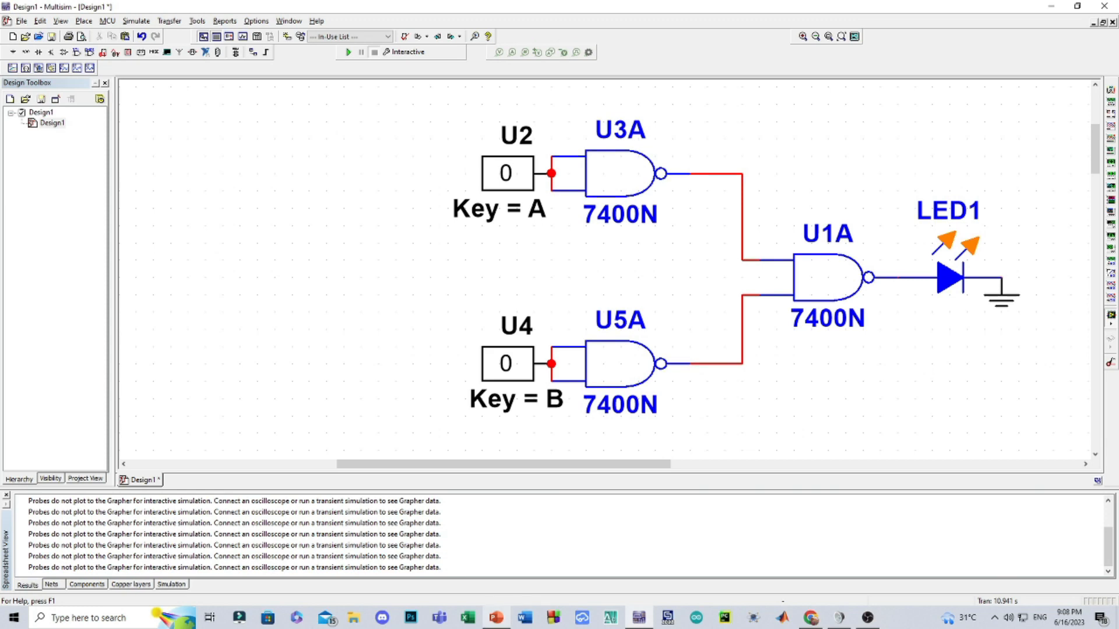
Consult the NAND gate implementation diagrams in the PowerPoint slides and return to the Multisim schematic
left_click(496, 618)
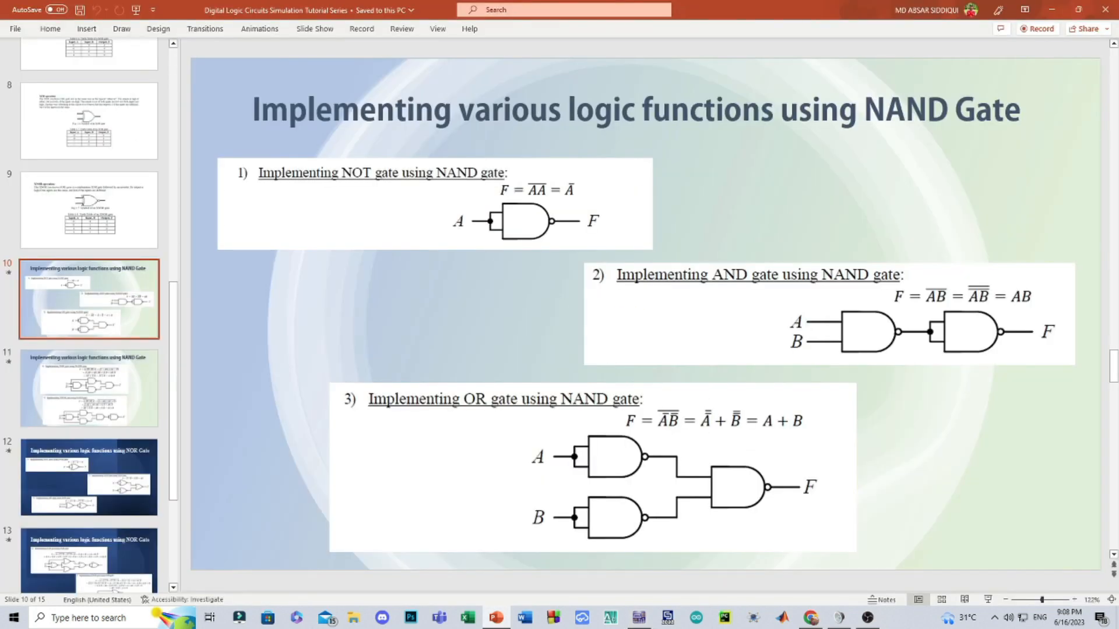
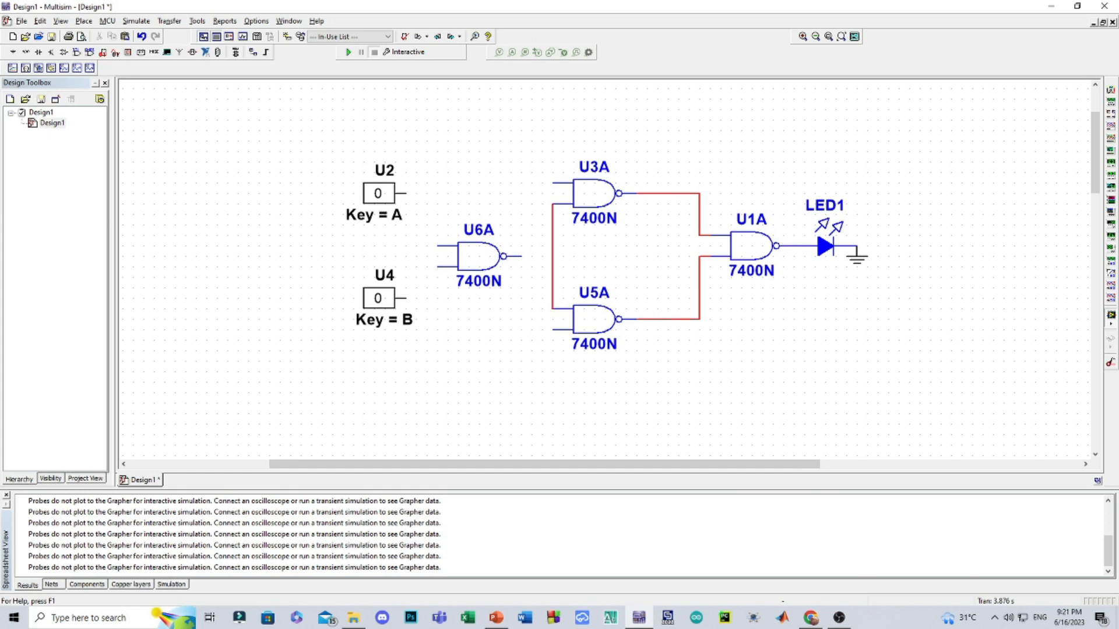
key("alt+Tab")
key("alt+Tab")
Wire U6A's output to the link between U3A and U5A, its lower input to U5A's lower input, and its upper input to U3A's
left_click(521, 256)
left_click(553, 256)
left_click(438, 266)
left_click(554, 330)
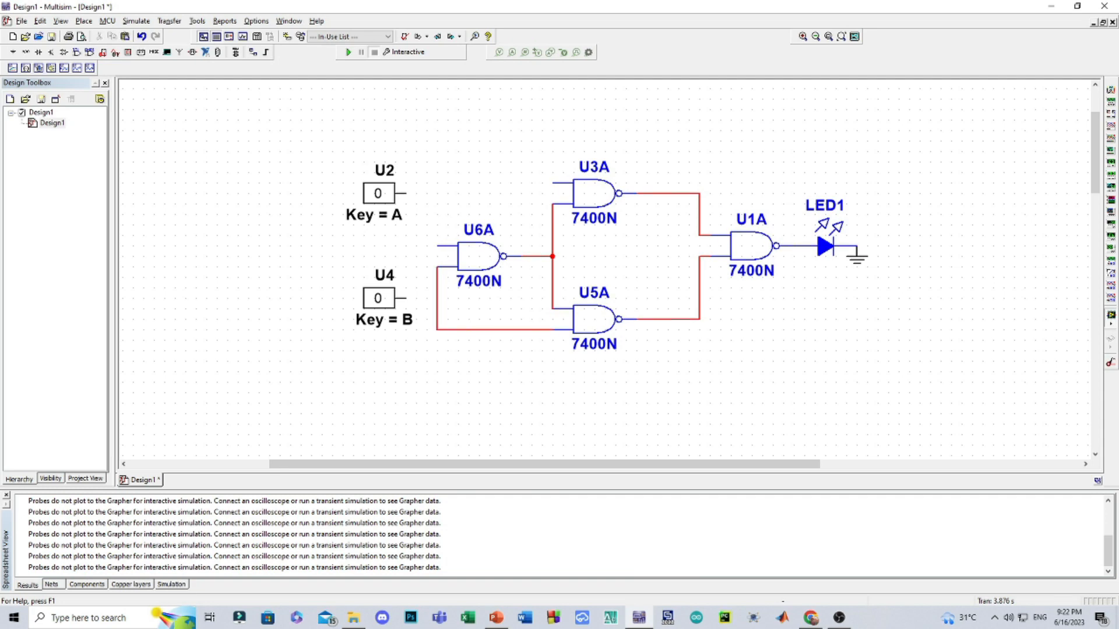
left_click(438, 245)
left_click(552, 183)
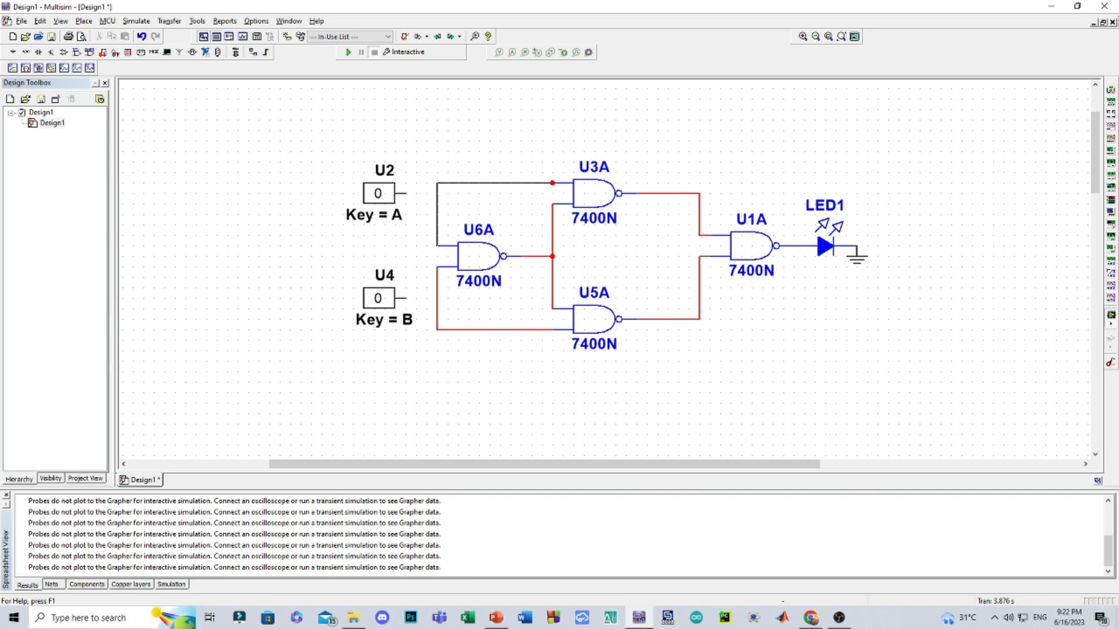
left_click(552, 183)
Connect constant U2 to the wire at U6A's upper input and U4 to the wire at its lower input
left_click(406, 193)
left_click(437, 215)
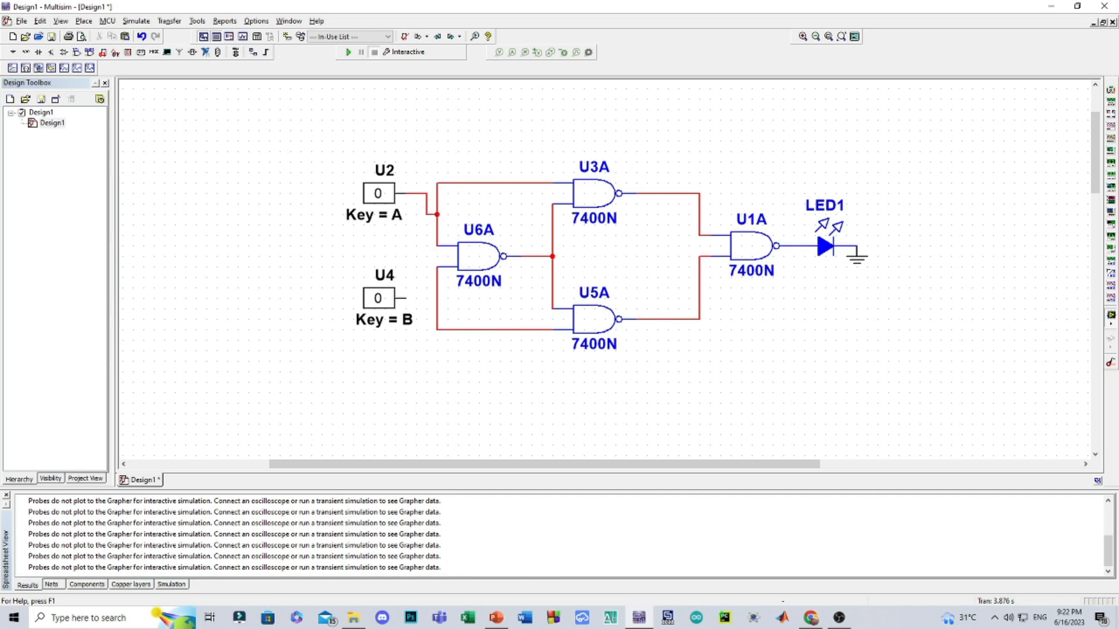
left_click(406, 298)
left_click(437, 297)
Start the simulation, look up the XOR truth table in the PowerPoint slides, and return to Multisim
key("F5")
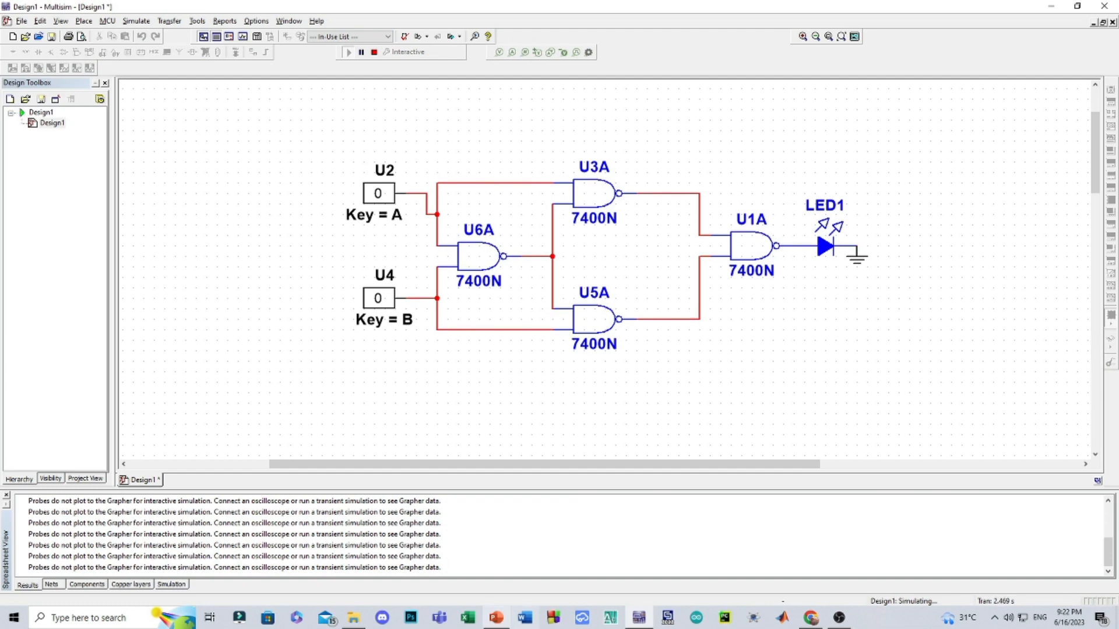
left_click(496, 617)
key("Up")
key("Up")
key("Up")
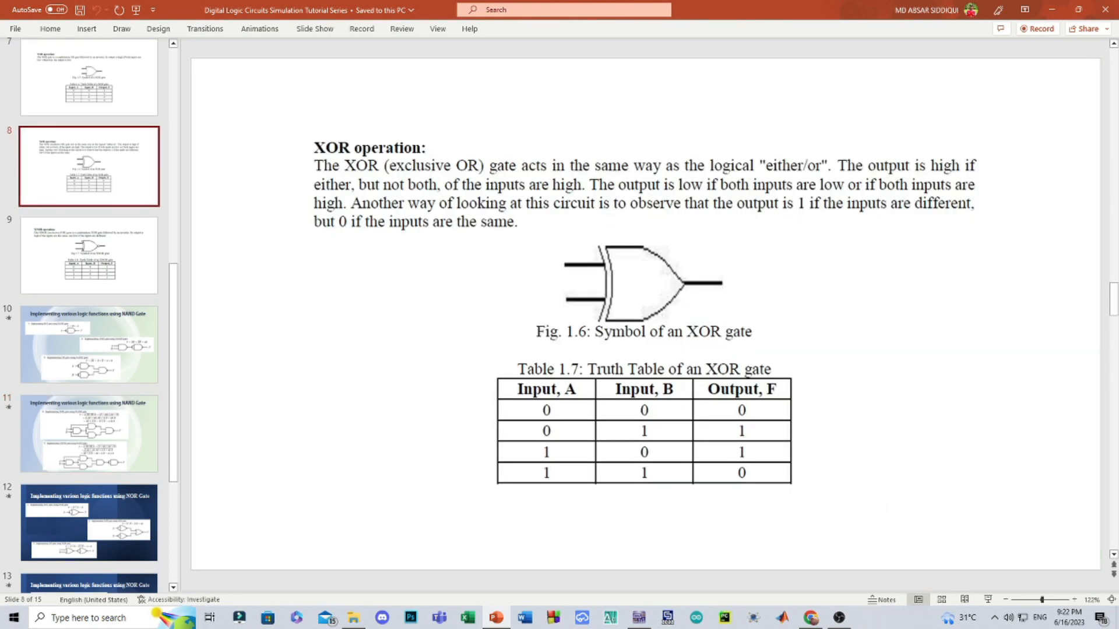
key("alt+Tab")
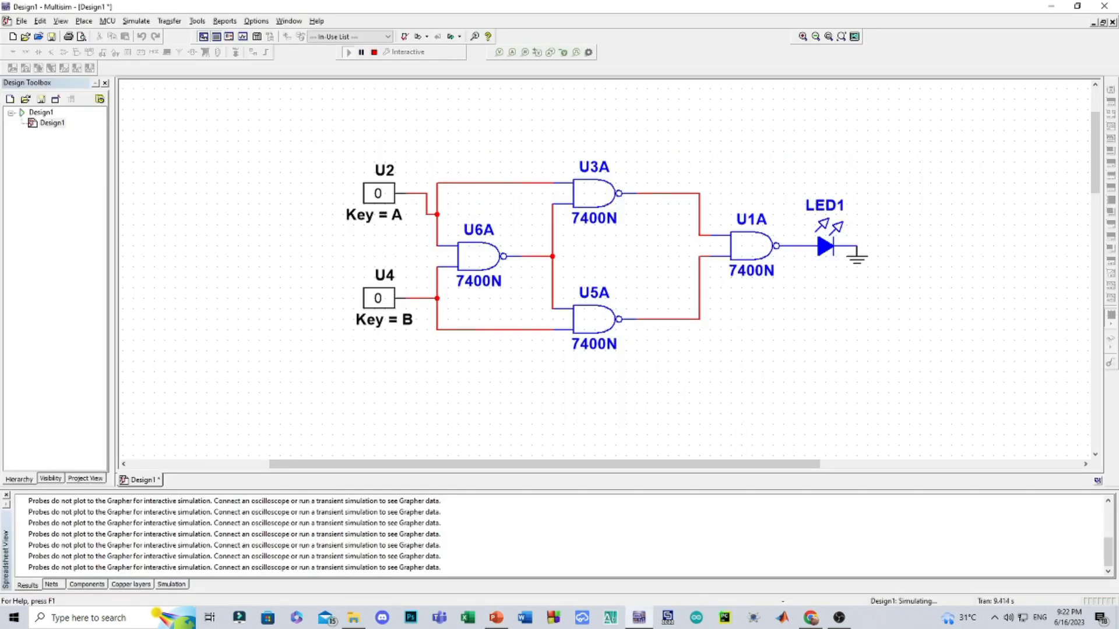
Toggle inputs A and B to test the XOR circuit's LED for each combination, and stop the simulation
key("a")
key("b")
key("b")
key("a")
key("b")
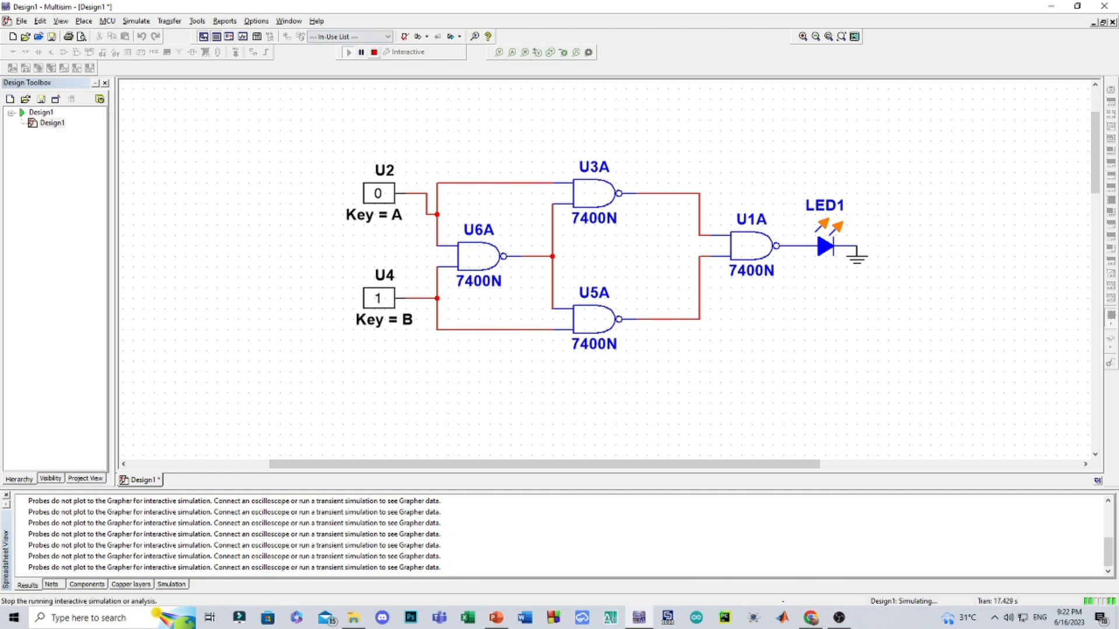
left_click(373, 52)
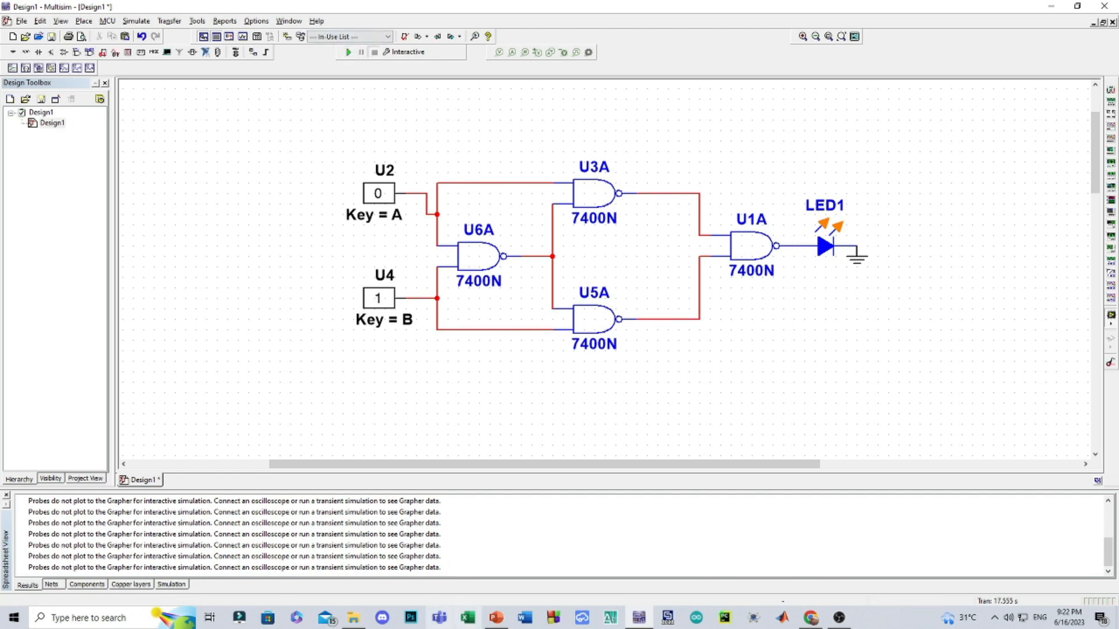
Review the XNOR circuit built from NAND gates on slide 11 in PowerPoint and return to Multisim
left_click(495, 618)
scroll(87, 254, "down", 2)
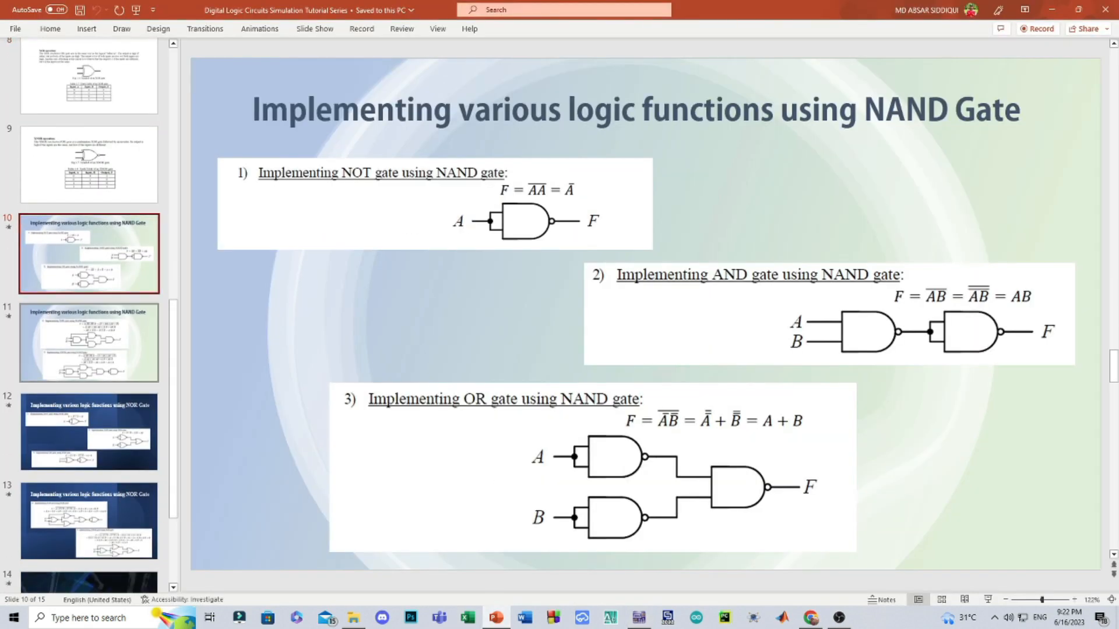
left_click(89, 342)
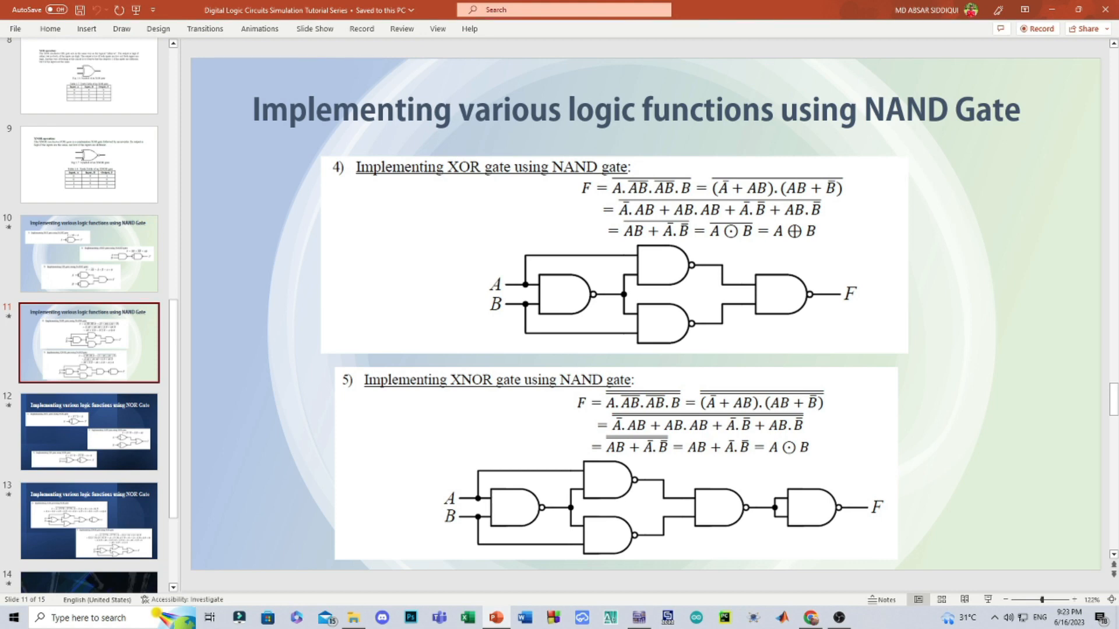
left_click(638, 618)
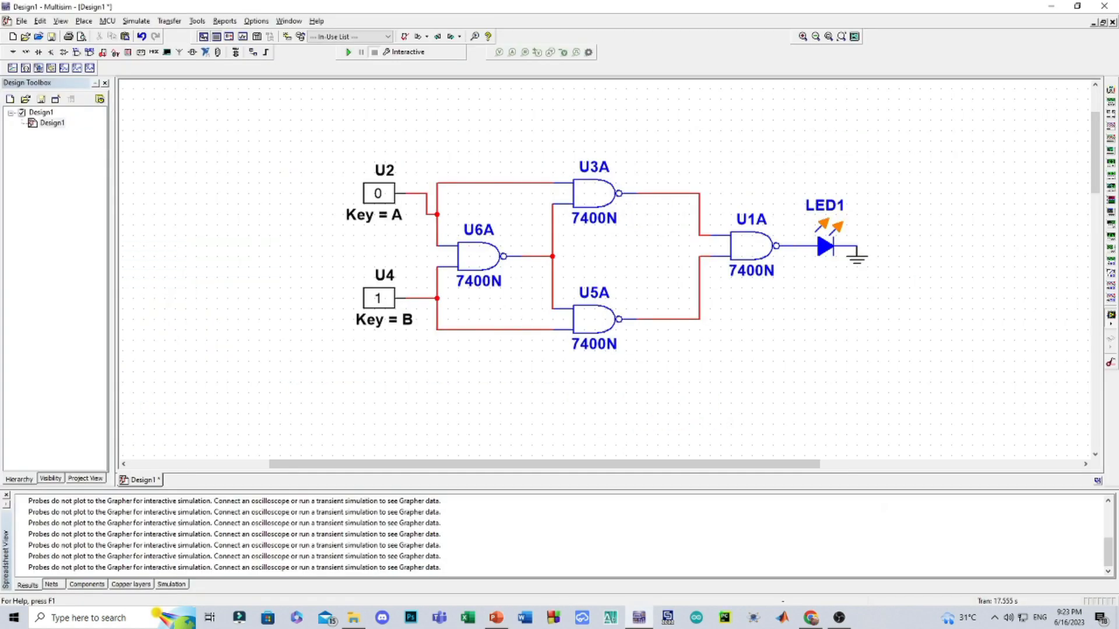
Delete the wires from U3A and U5A to U1A and the branch feeding U5A's lower input
left_click(668, 193)
key("Delete")
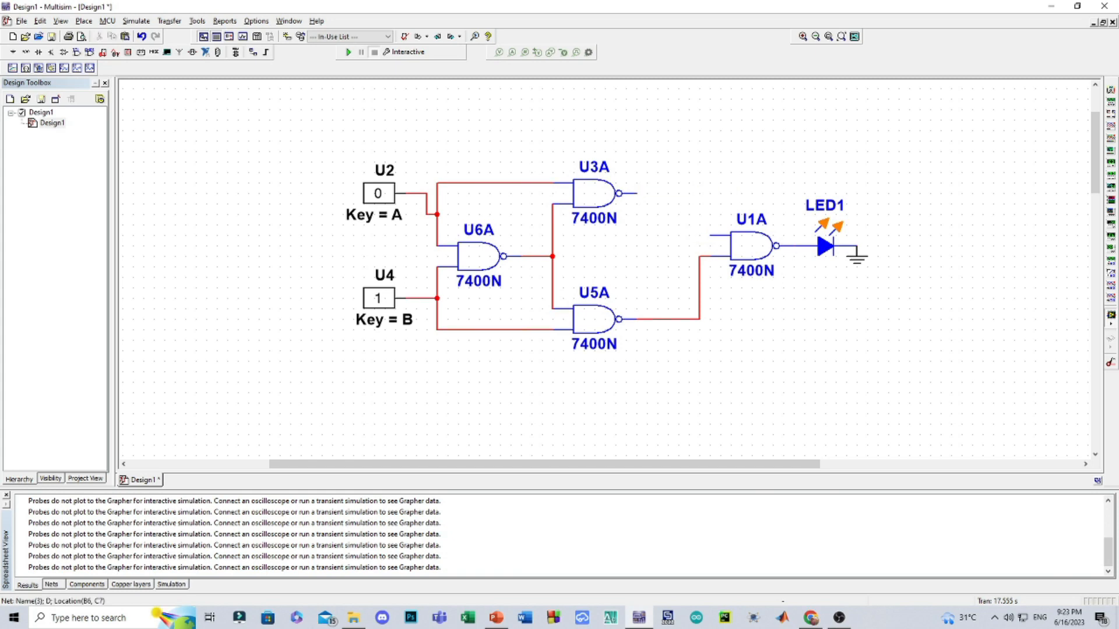
left_click(699, 288)
key("Delete")
left_click(495, 330)
key("Delete")
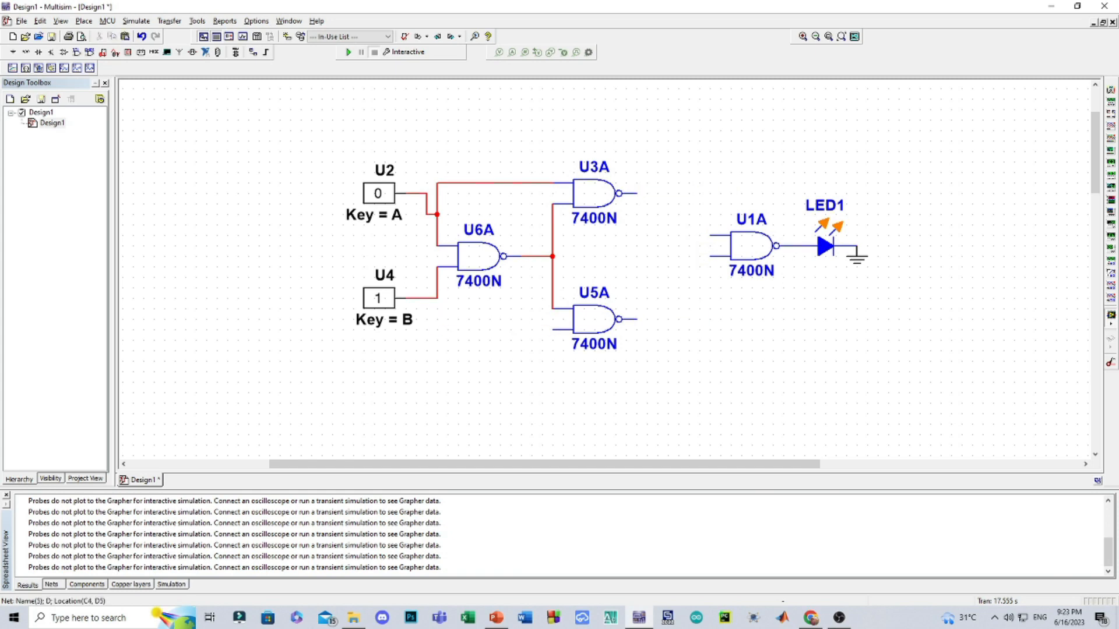
Delete U6A's output wiring, the branch to U3A's upper input, and the wires from U2 and U4 to U6A
left_click(537, 256)
key("Delete")
left_click(552, 256)
key("Delete")
left_click(495, 183)
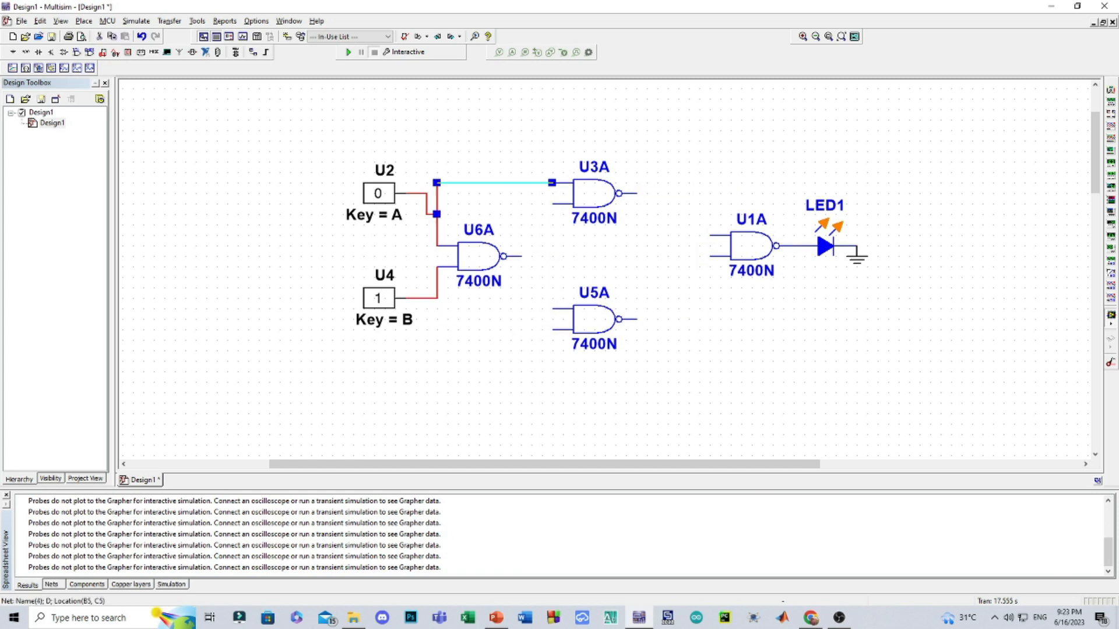
key("Delete")
left_click(437, 230)
key("Delete")
left_click(437, 283)
key("Delete")
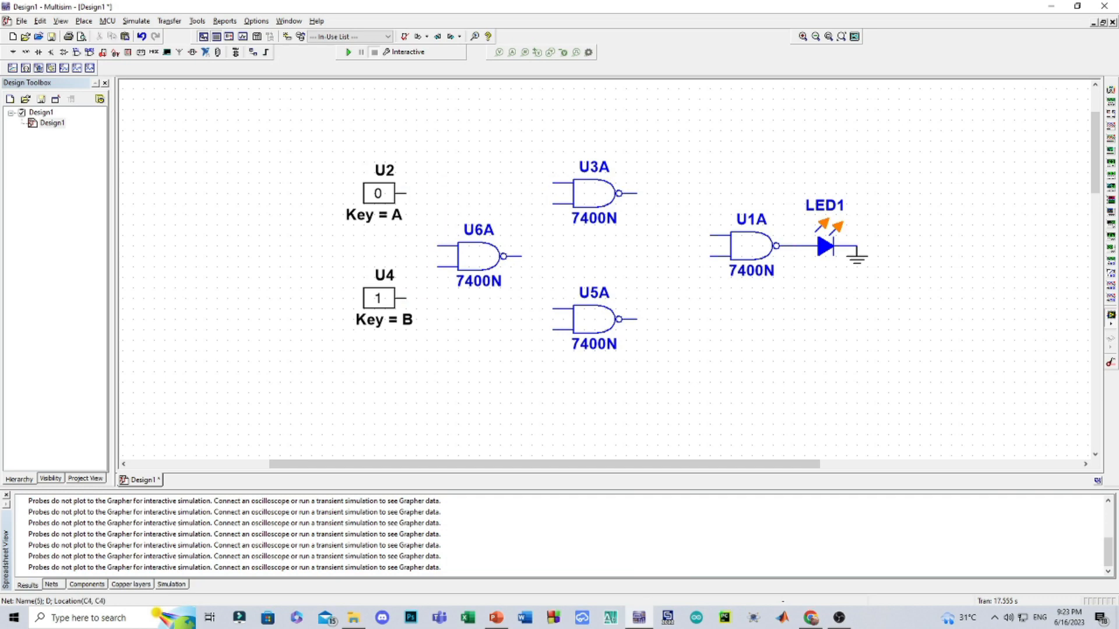
Cut constants U2 and U4 together and paste them farther from the gates, leaving room before U6A
left_click_drag(287, 138, 428, 369)
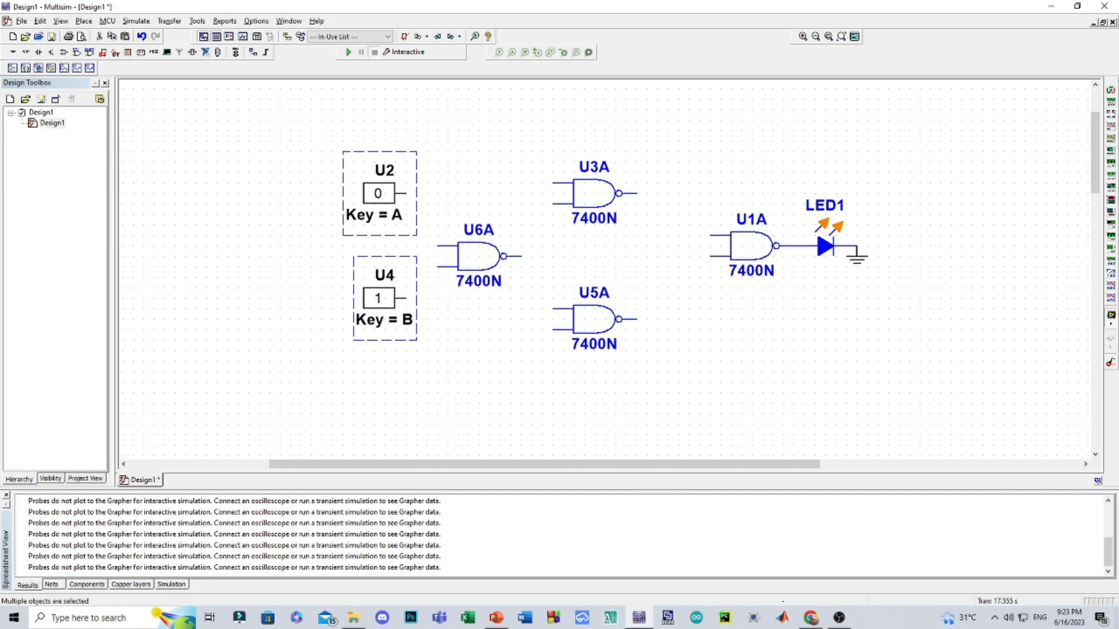
key("ctrl+x")
key("ctrl+v")
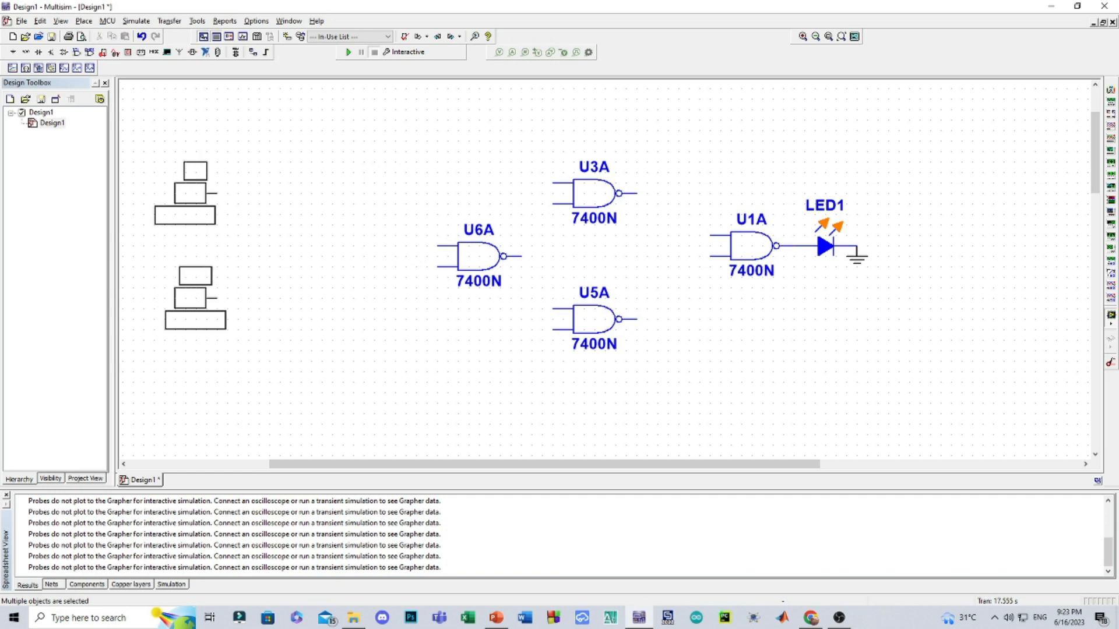
left_click(190, 204)
Place a copy of NAND gate U6A level with it on the side facing the constants, and check the XNOR diagram in PowerPoint
left_click(479, 256)
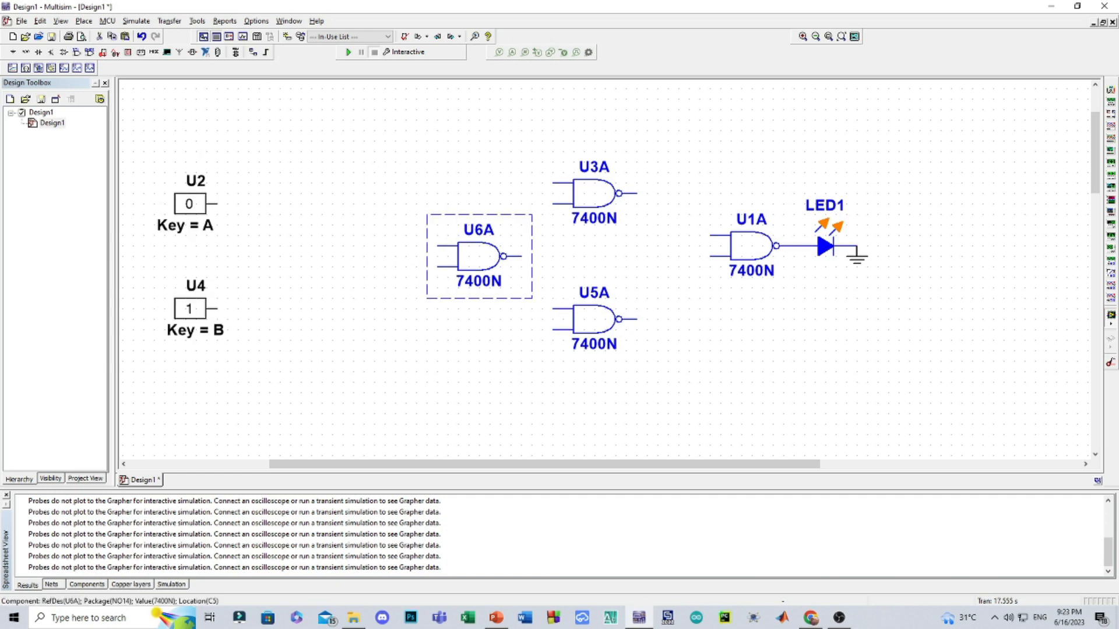
key("ctrl+c")
key("ctrl+v")
left_click(343, 257)
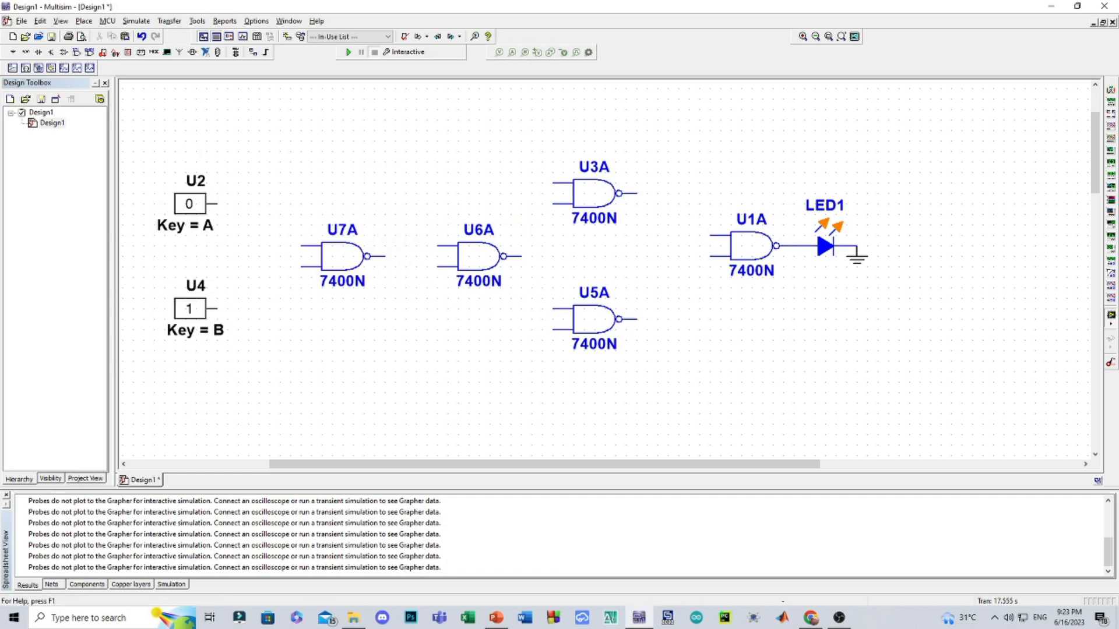
key("alt+Tab")
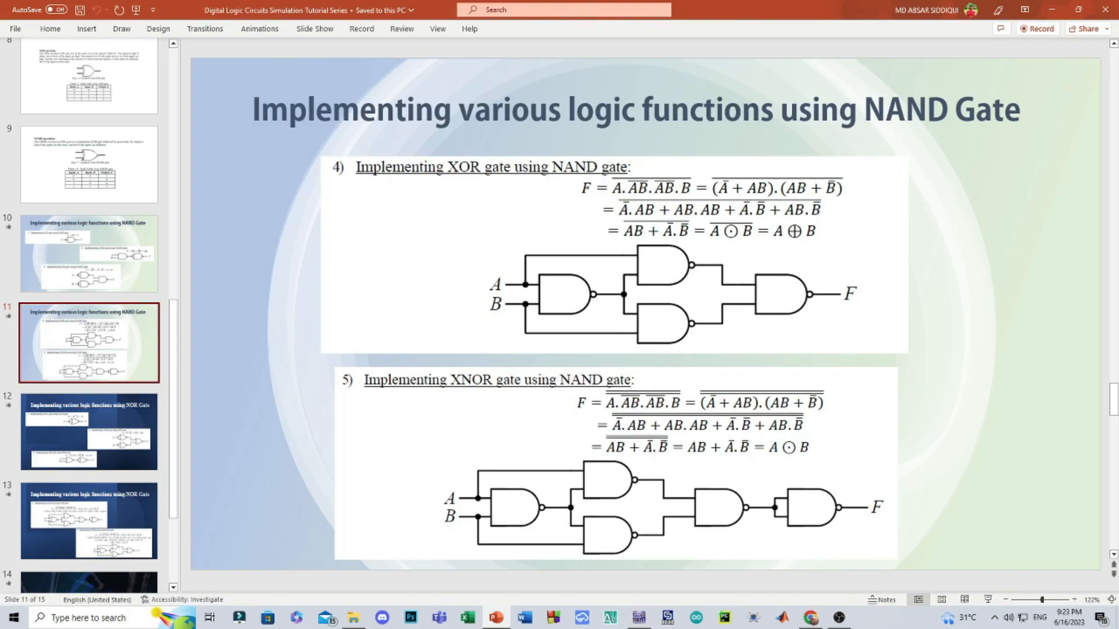
Following the XNOR diagram in PowerPoint, move U3A level with U1A and wire its output to U1A's joined inputs
left_click(496, 617)
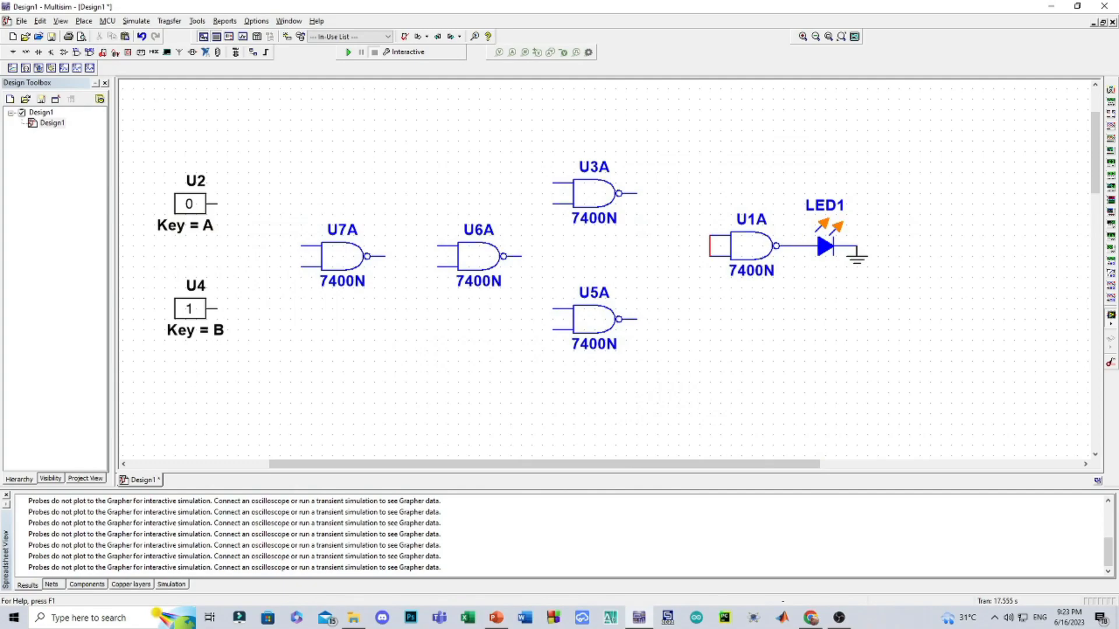
key("alt+Tab")
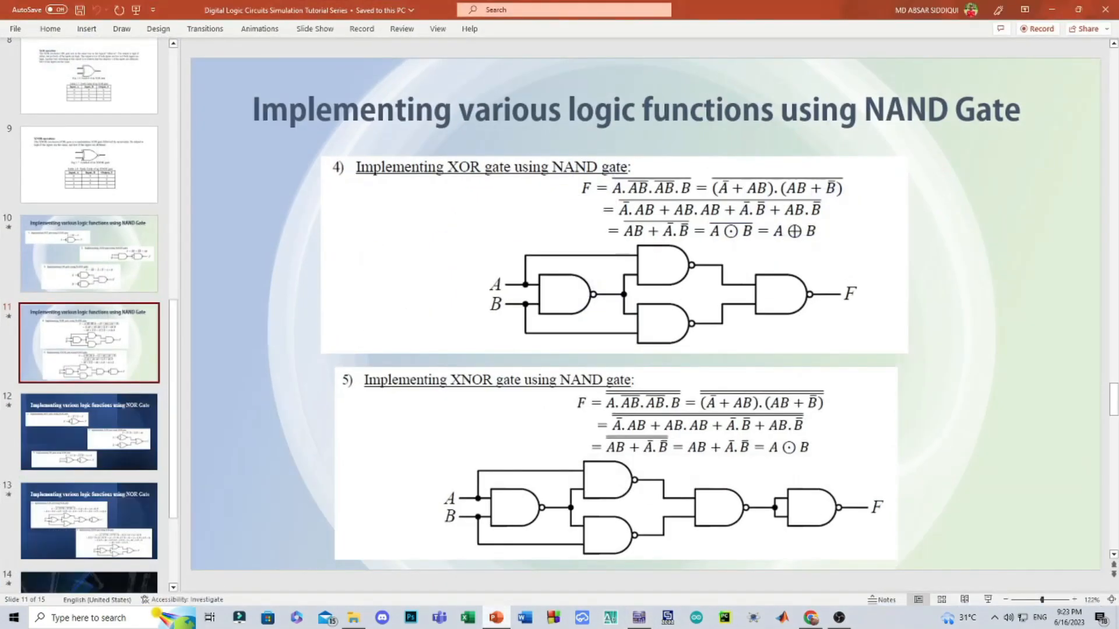
key("alt+Tab")
key("alt+Tab")
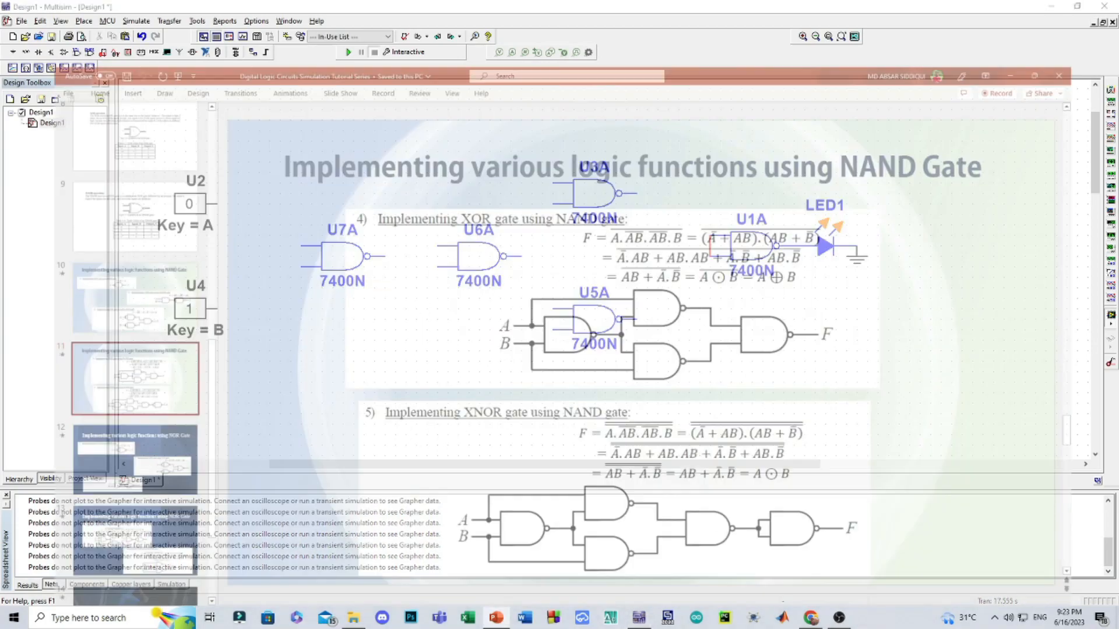
key("alt+Tab")
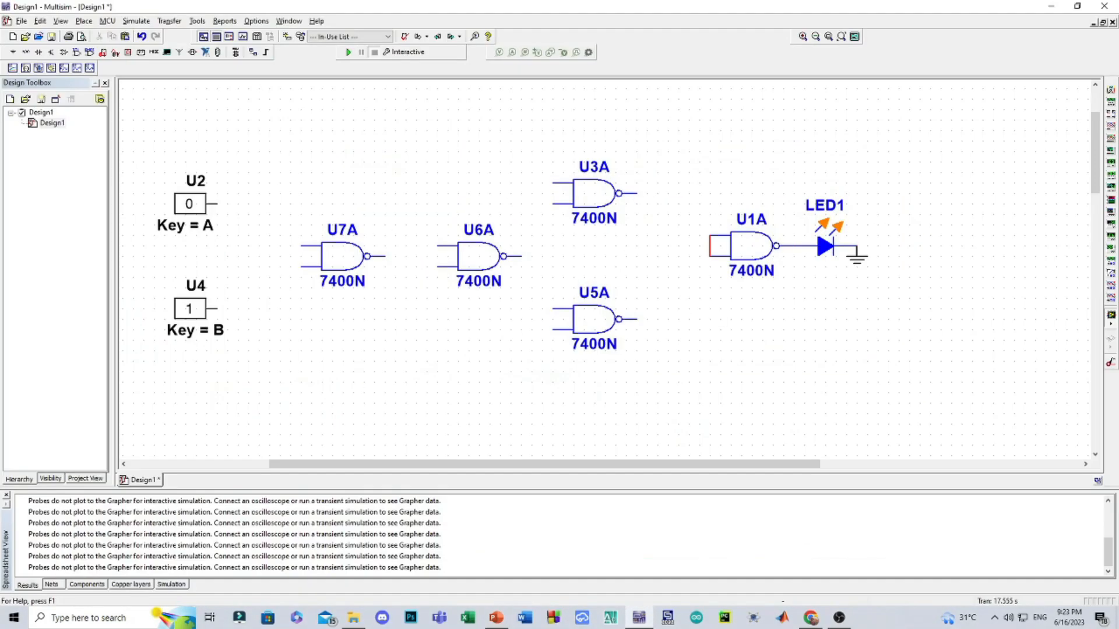
left_click_drag(594, 192, 636, 244)
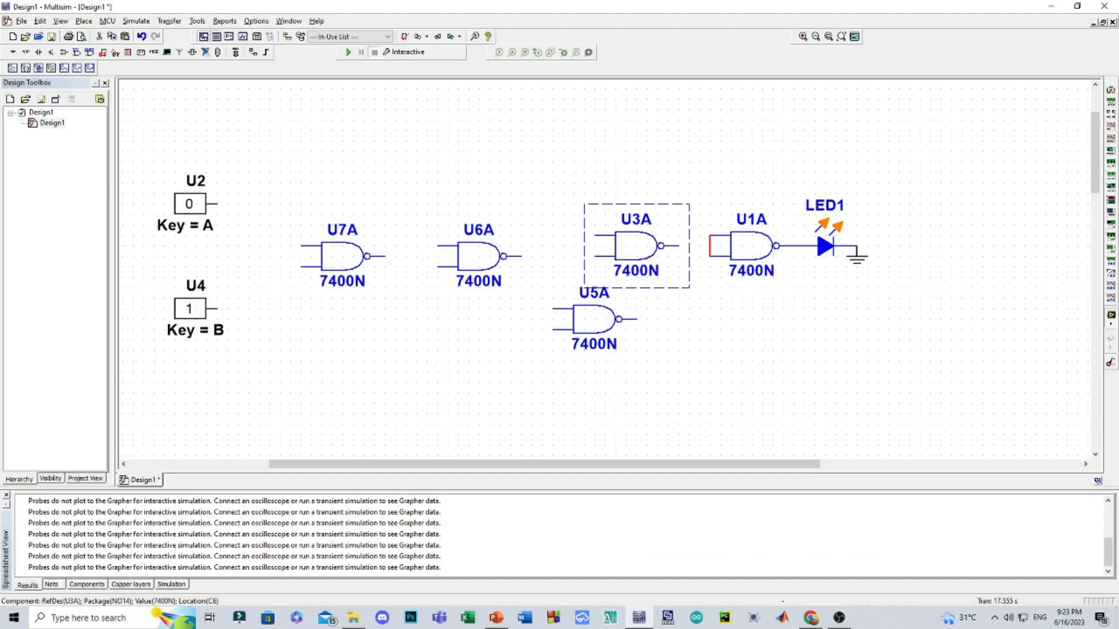
key("alt+Tab")
key("alt+Tab")
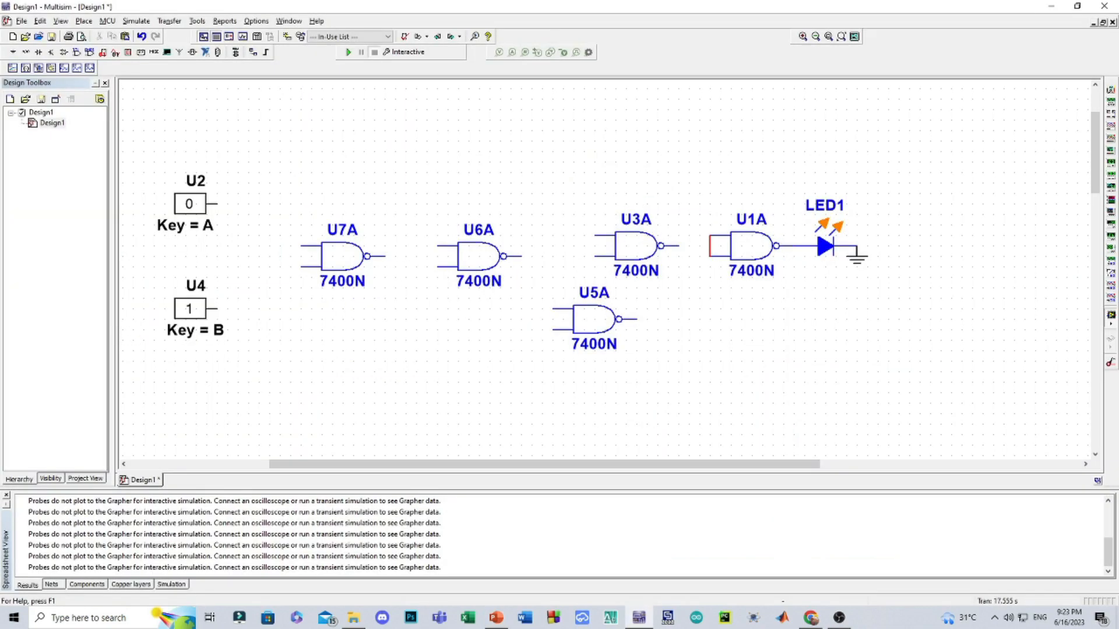
left_click(678, 246)
left_click(709, 245)
Stack U6A above U5A ahead of U3A and wire their outputs to U3A's upper and lower inputs
key("alt+Tab")
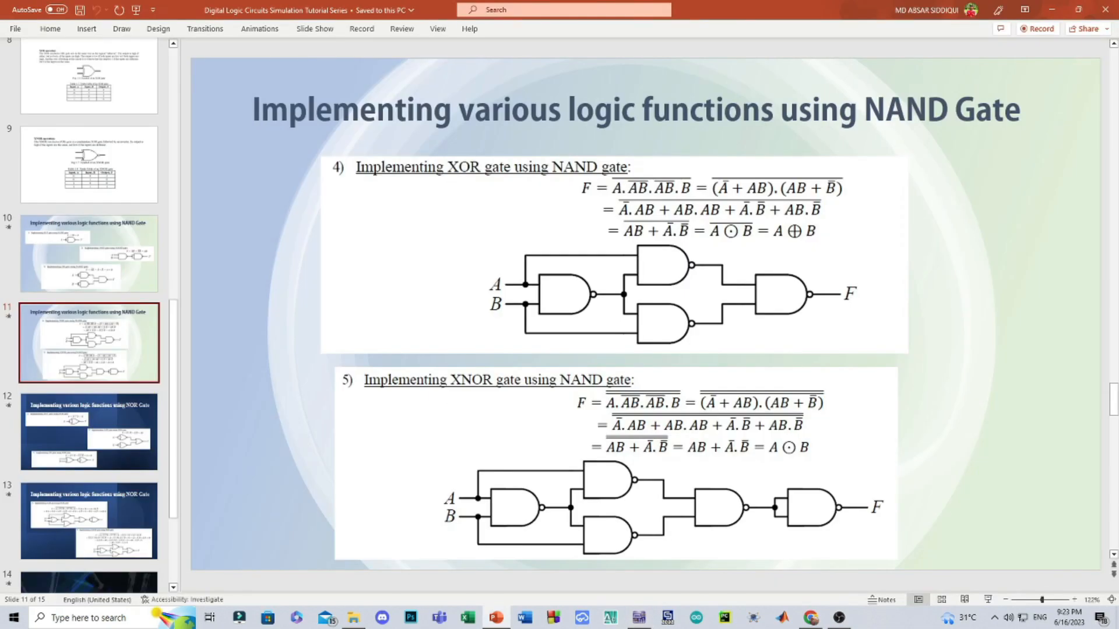
key("alt+Tab")
left_click_drag(479, 256, 496, 183)
left_click_drag(591, 319, 509, 298)
left_click(553, 182)
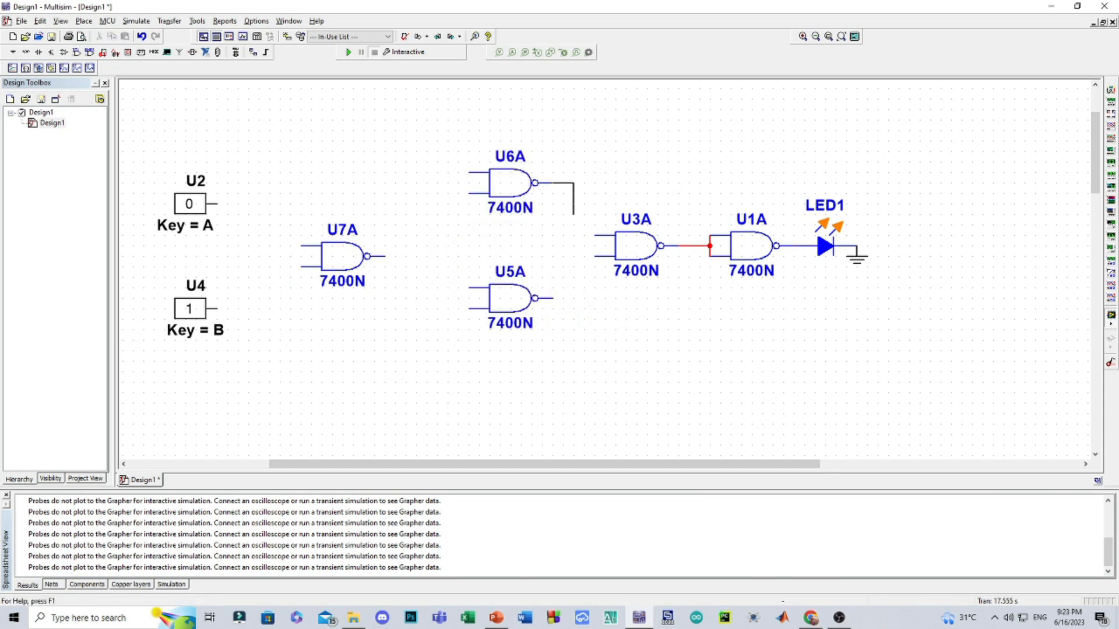
left_click(596, 235)
left_click(552, 298)
left_click(596, 256)
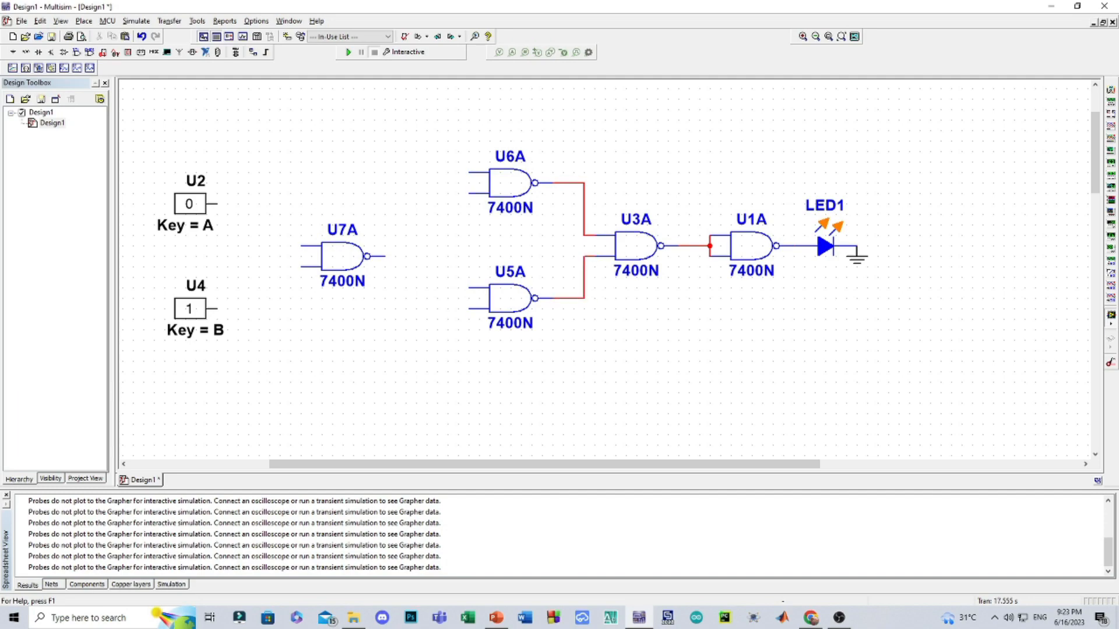
Check the XNOR diagram and wire U6A's lower input to U5A's upper input
key("alt+Tab")
key("alt+Tab")
left_click(470, 193)
left_click(470, 287)
Align U7A with U3A and wire its output to the wire joining U6A's and U5A's inputs
left_click_drag(325, 266, 357, 255)
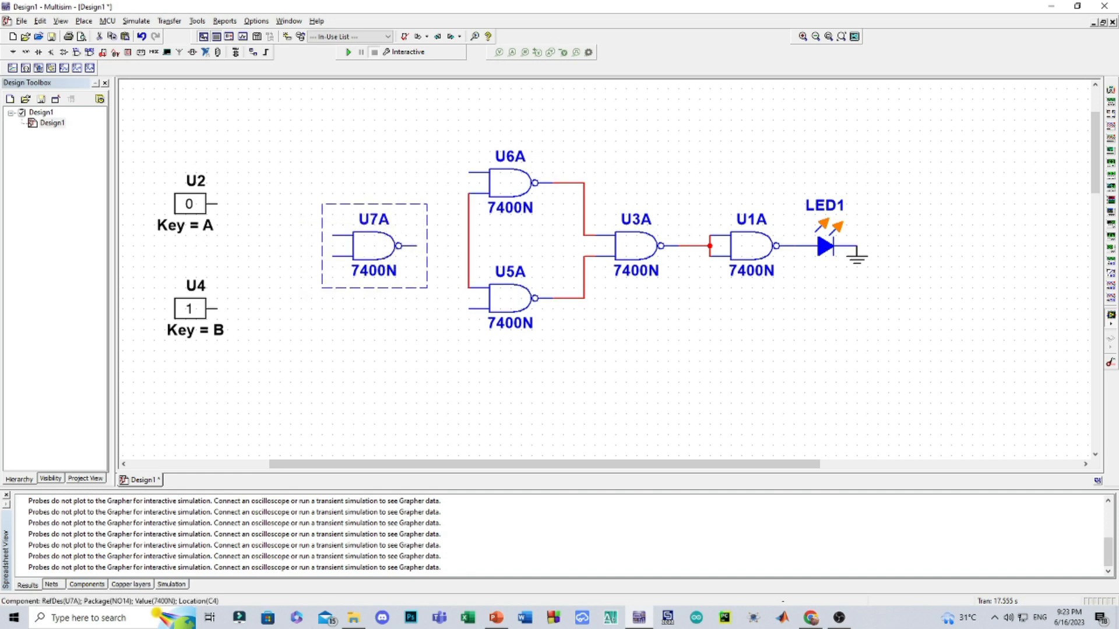
key("alt+Tab")
key("alt+Tab")
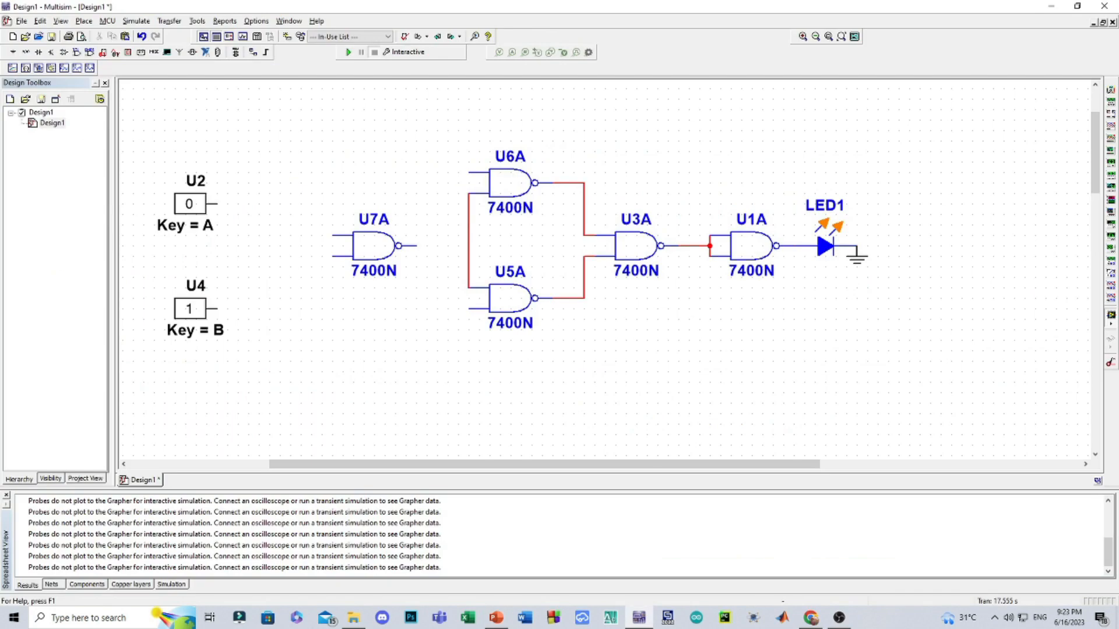
left_click(416, 246)
left_click(468, 245)
Wire U7A's upper input to U6A's upper input and U7A's lower input to U5A's lower input
left_click(334, 235)
left_click(470, 173)
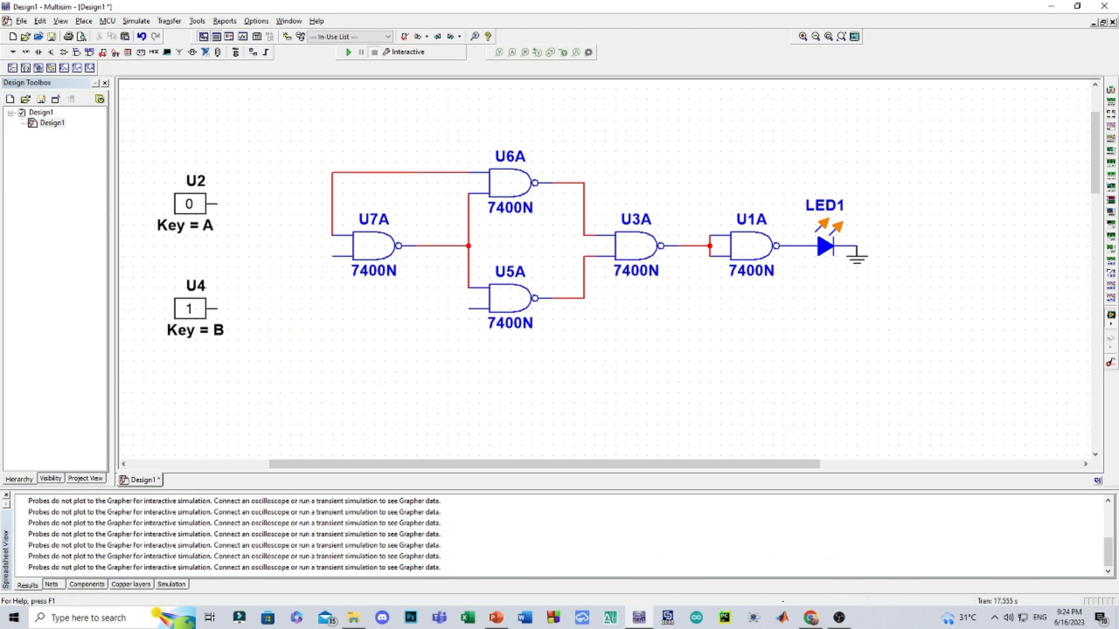
left_click(334, 257)
left_click(471, 308)
Move constant U2 onto U7A's upper input wire and constant U4 onto its lower input wire to connect them
left_click_drag(189, 203, 304, 203)
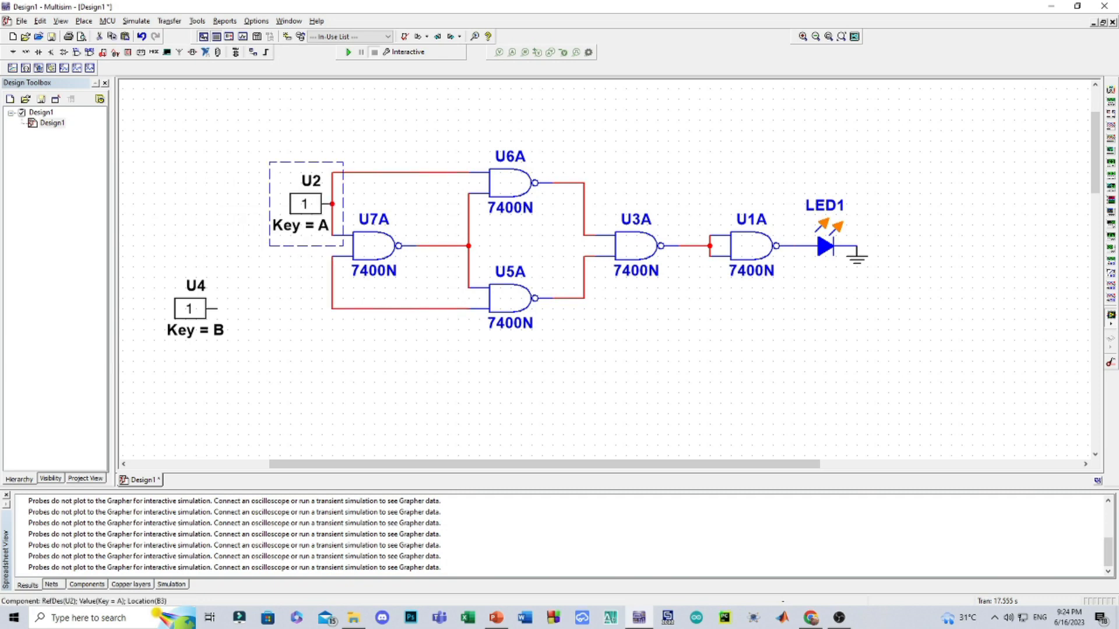
left_click(189, 308)
left_click_drag(189, 308, 304, 276)
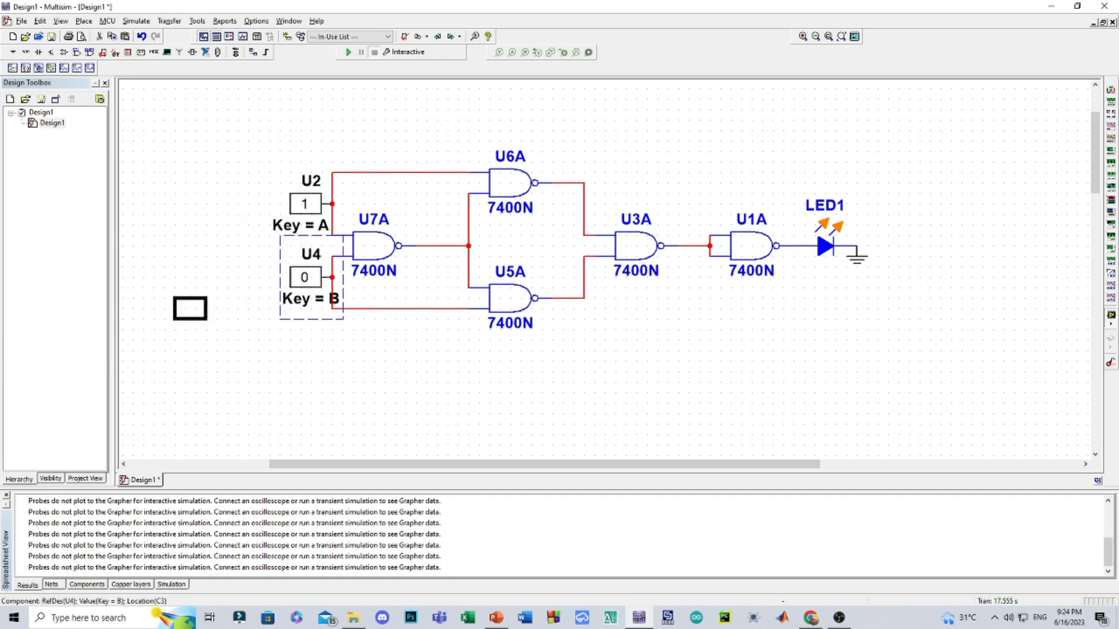
Switch input A to 0 and B to 1, and view the XNOR truth table on slide 9 in PowerPoint
key("a")
key("b")
left_click(495, 617)
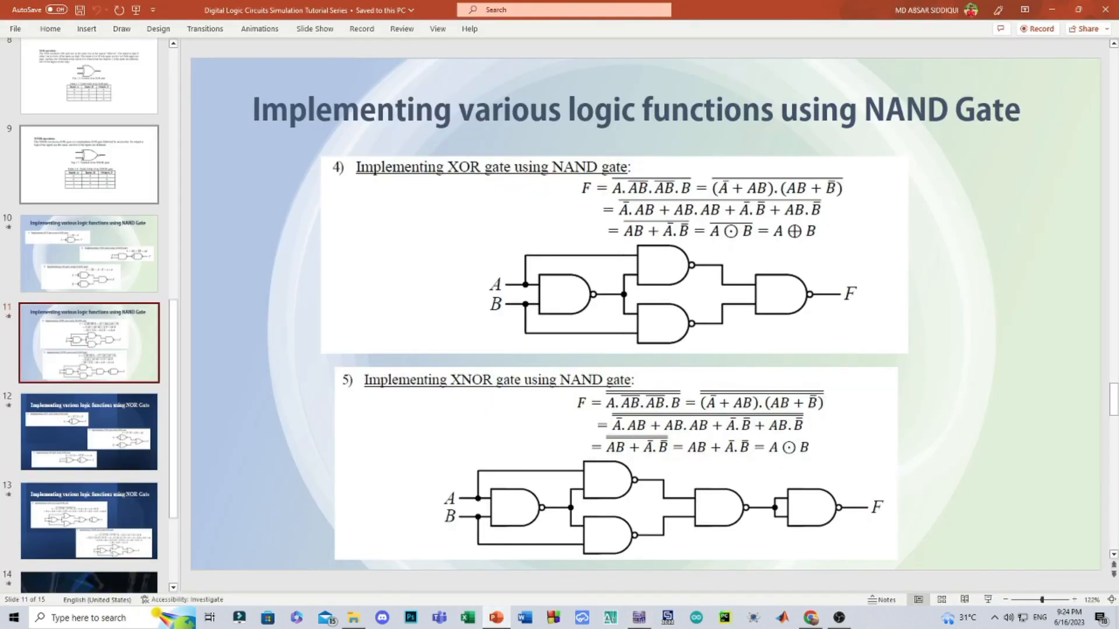
left_click(88, 165)
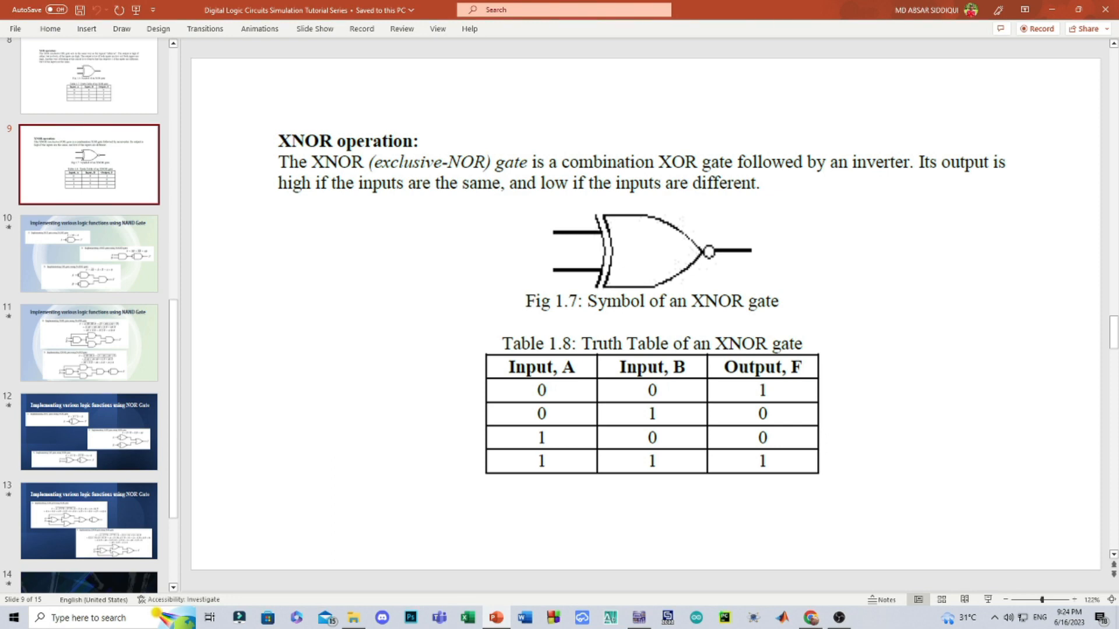
key("alt+Tab")
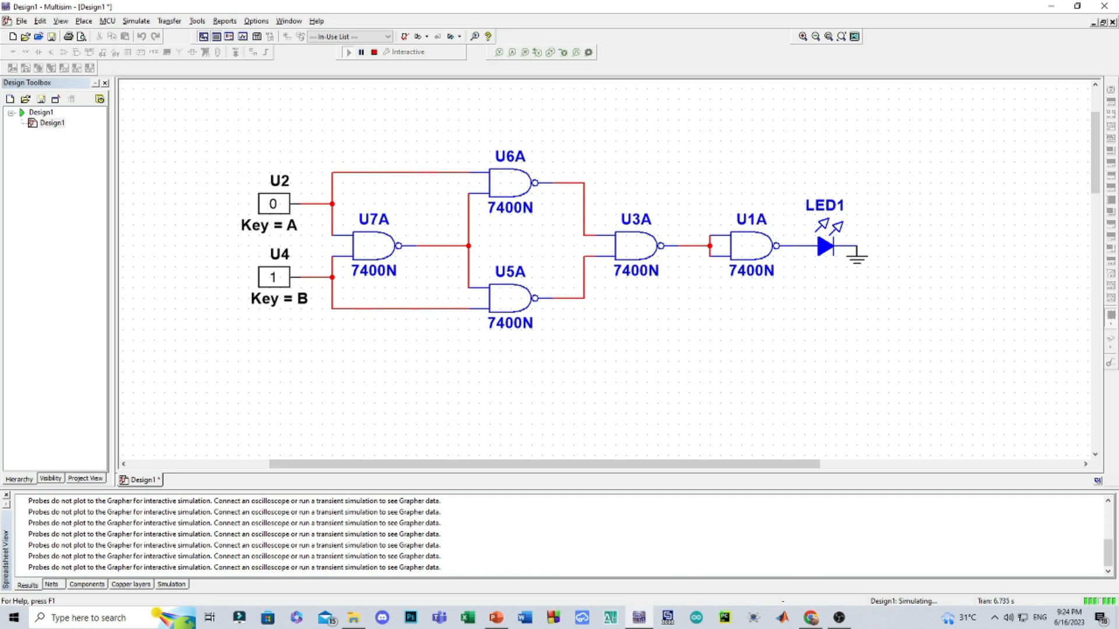
Toggle A and B through their combinations in the running simulation to test the XNOR circuit, ending with both at 1
key("a")
key("b")
key("a")
key("a")
key("b")
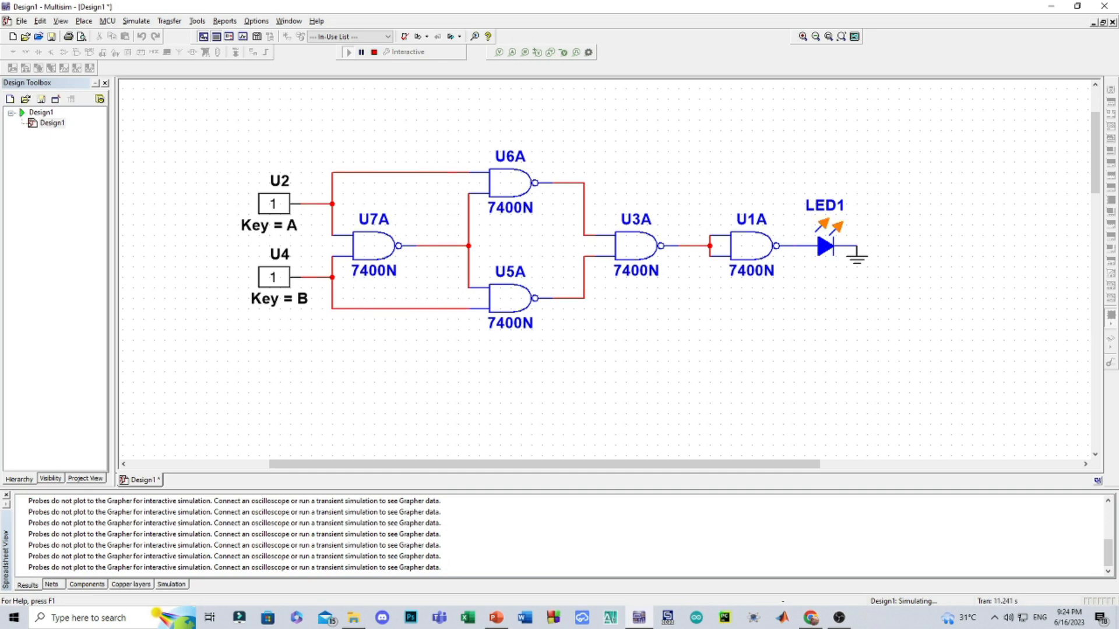